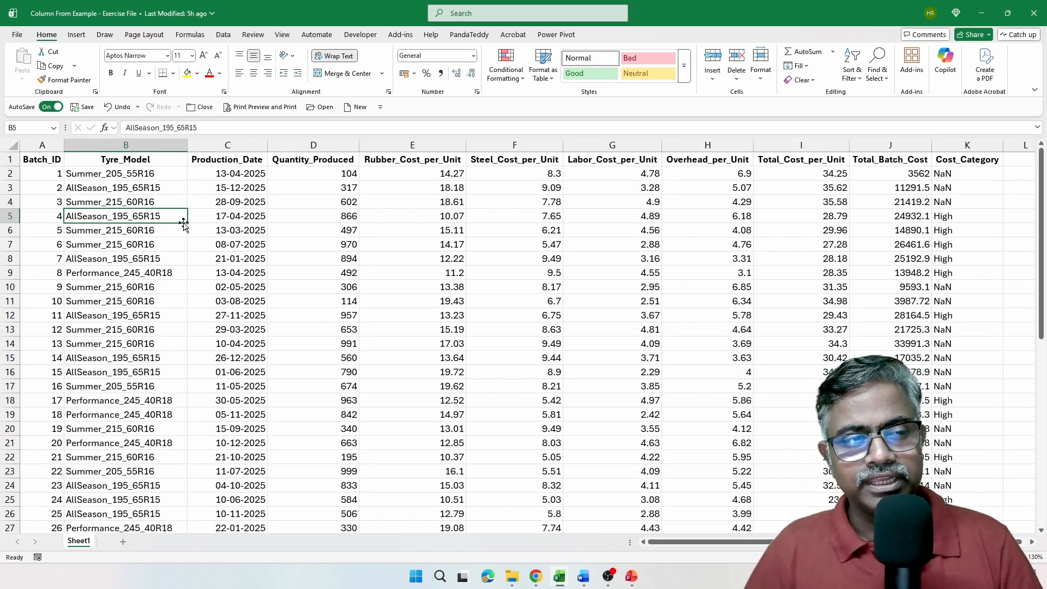
# Examine the Tyre_Model column's values from its header down to the last record
pyautogui.click(129, 158)
pyautogui.hotkey('ctrl', 'shift', 'Down')
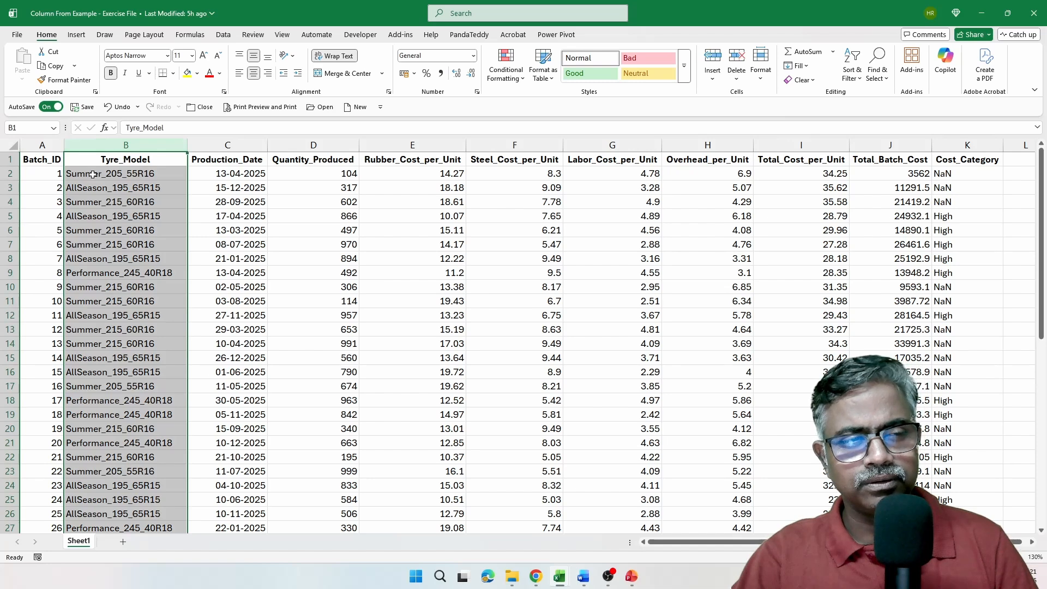
pyautogui.click(93, 174)
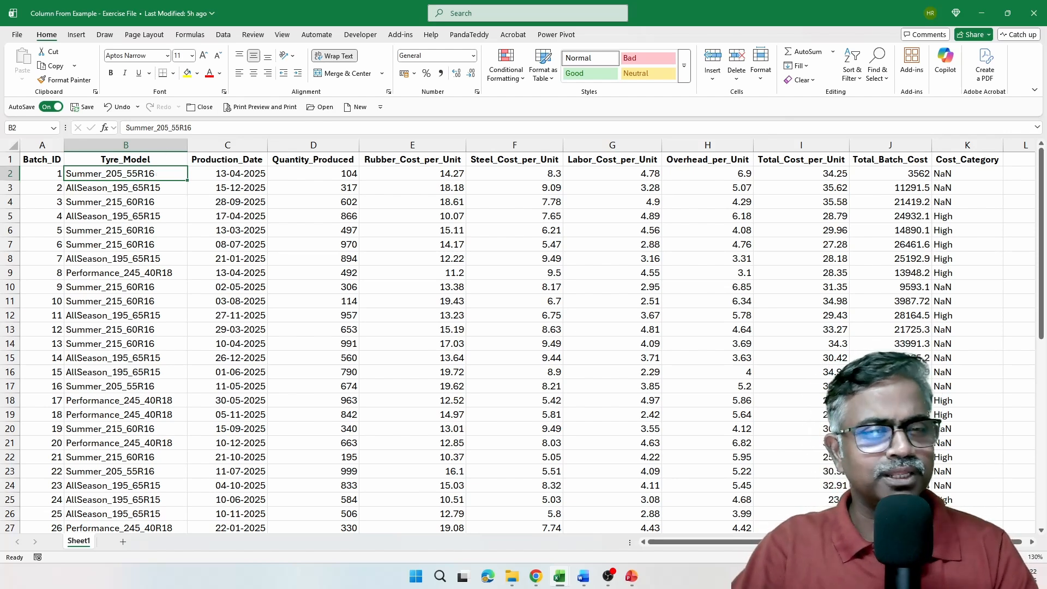
# Close the exercise workbook and launch the Power Query Editor from a blank workbook
pyautogui.click(203, 108)
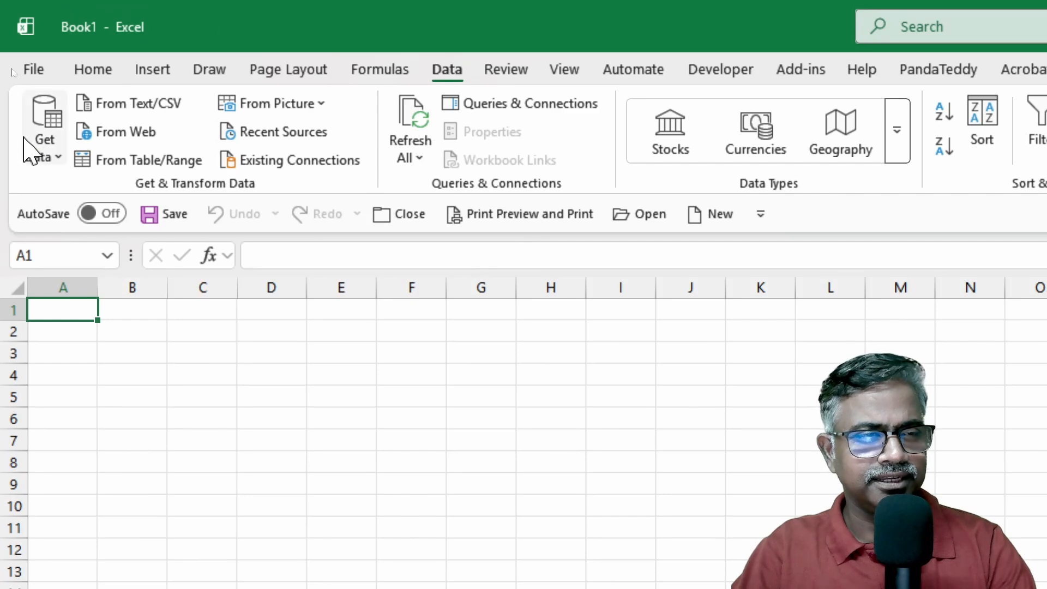
pyautogui.click(44, 140)
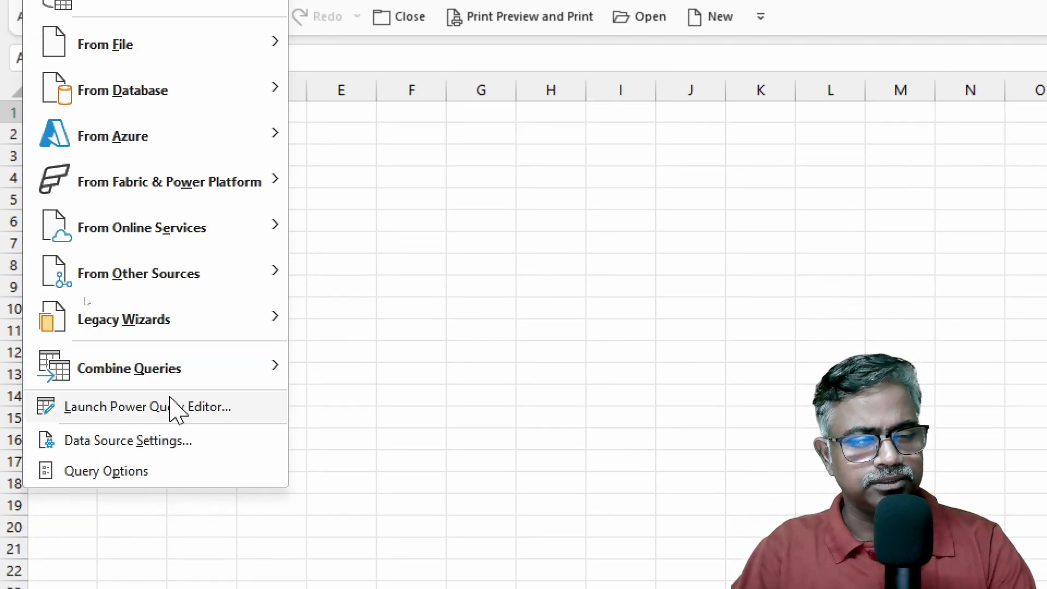
pyautogui.click(174, 432)
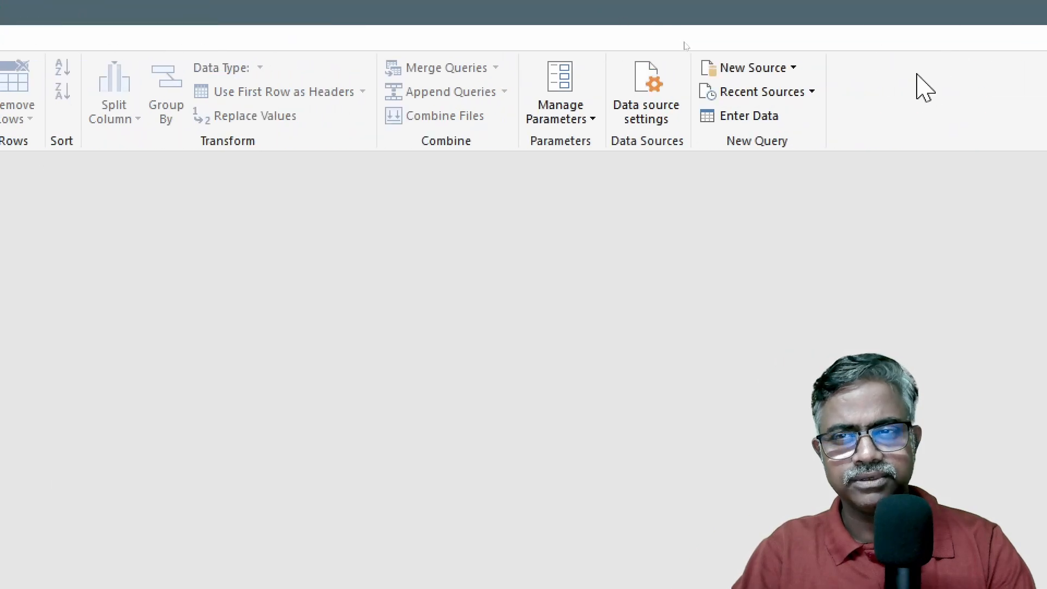
# Add the Excel workbook "Column From Example - Exercise File" as a new query source
pyautogui.click(798, 69)
pyautogui.moveTo(782, 103)
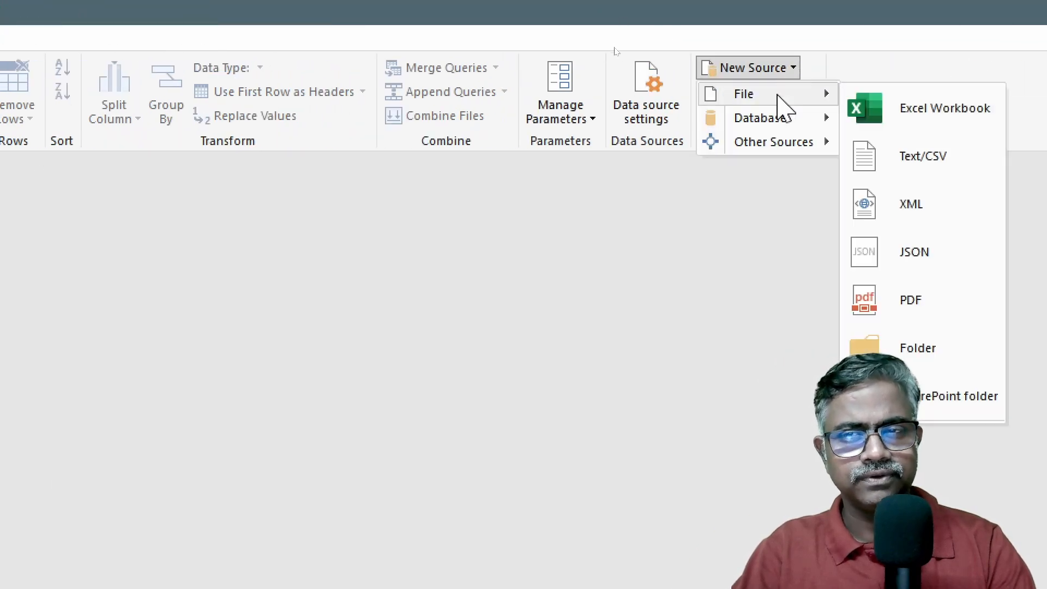
pyautogui.click(903, 109)
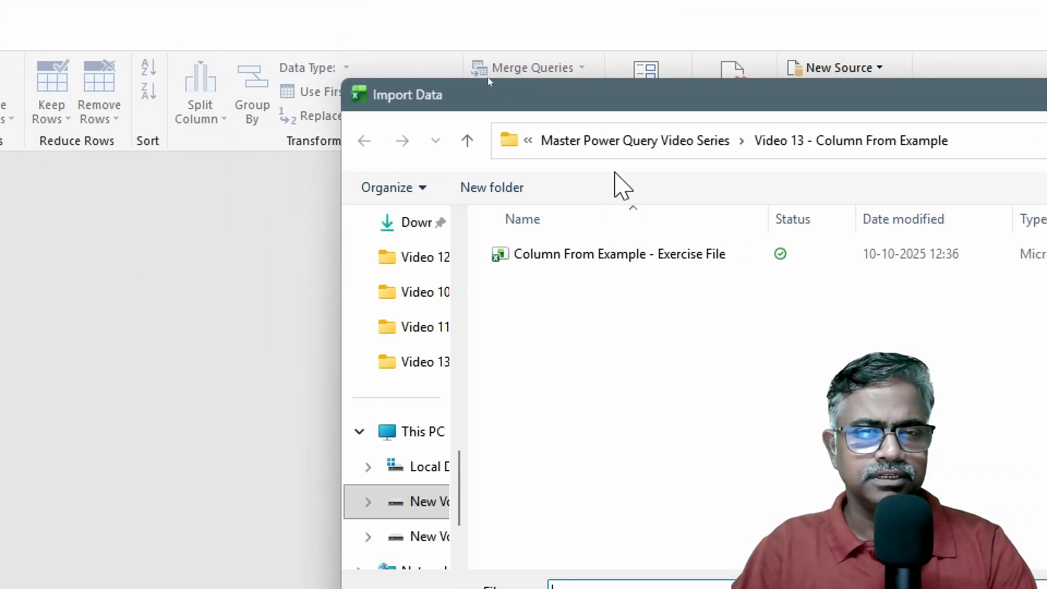
pyautogui.moveTo(658, 102); pyautogui.dragTo(398, 46)
pyautogui.click(377, 200)
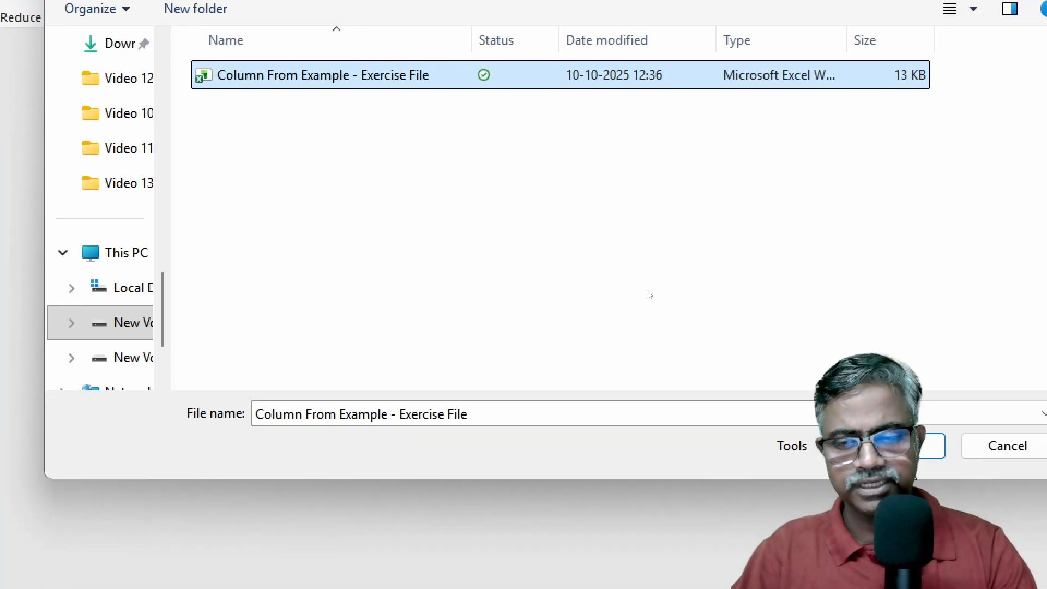
pyautogui.press('Return')
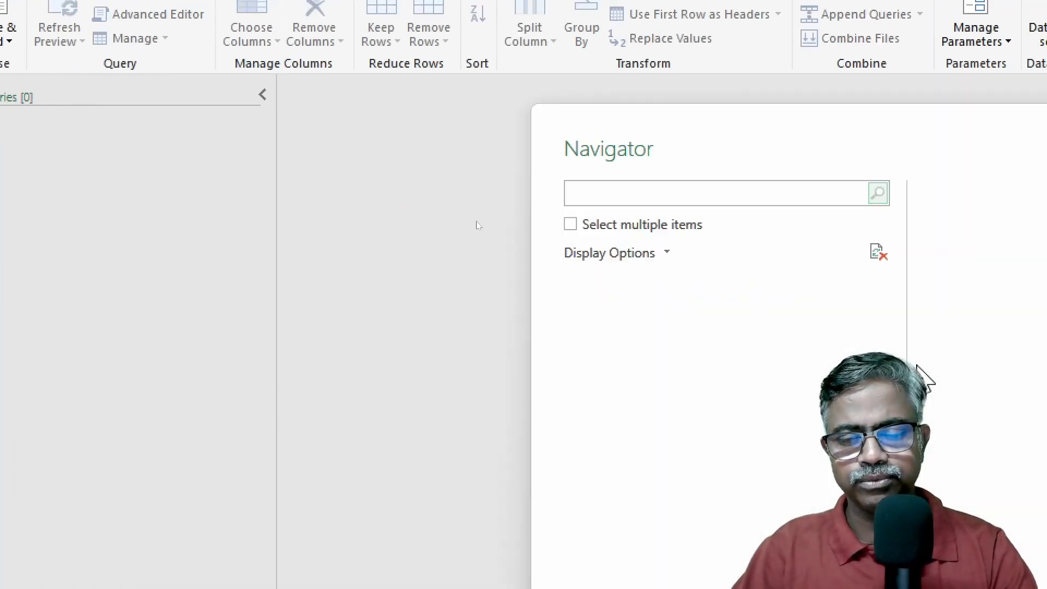
# Load Sheet1 of the exercise workbook into the editor as a query
pyautogui.click(690, 315)
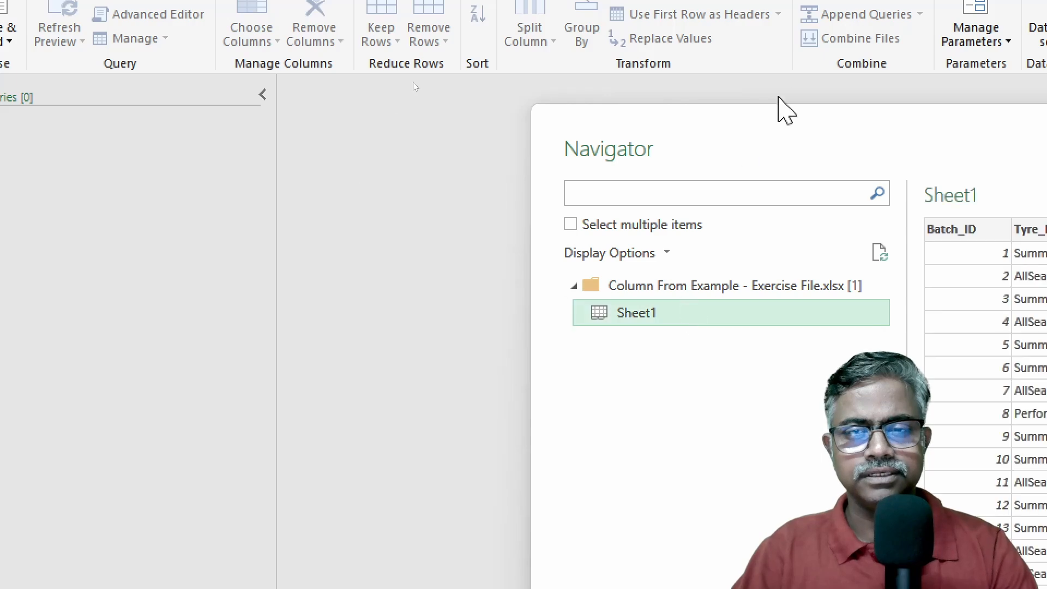
pyautogui.moveTo(804, 131); pyautogui.dragTo(501, 68)
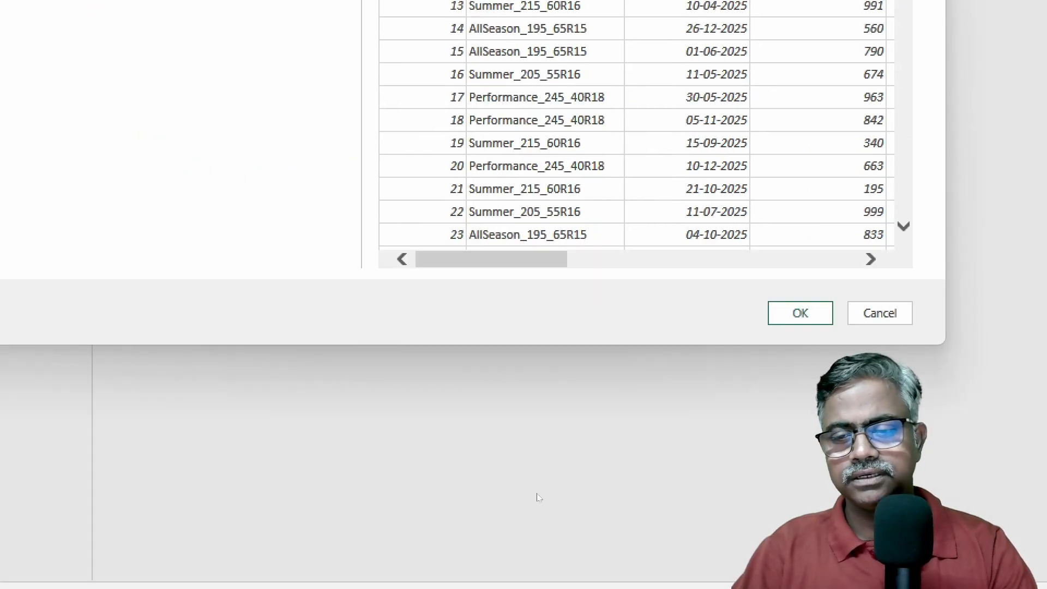
pyautogui.click(798, 314)
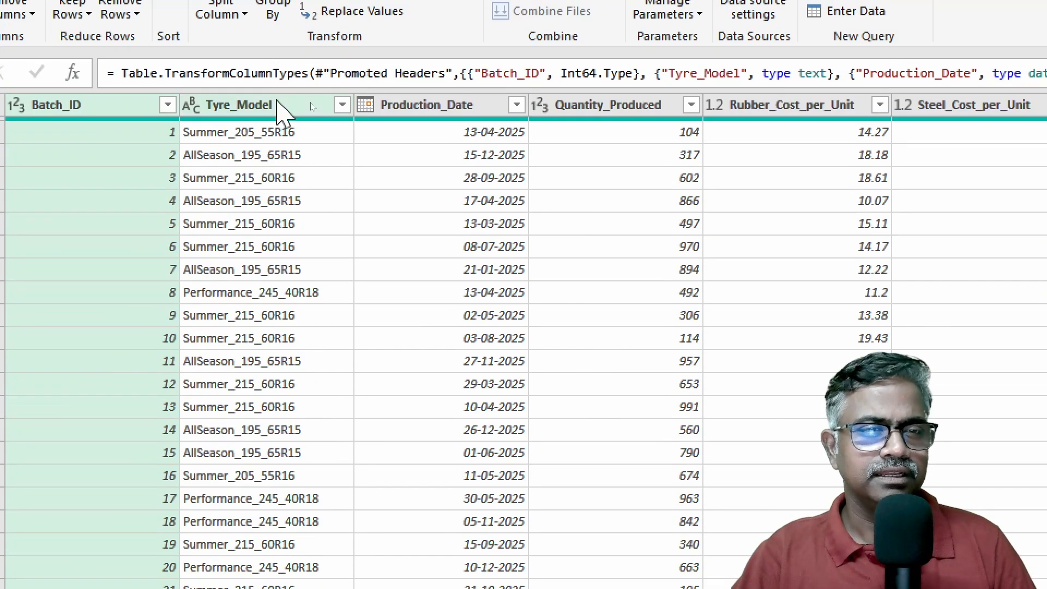
# Move the Tyre_Model column to the end of the Sheet1 query table
pyautogui.click(310, 104)
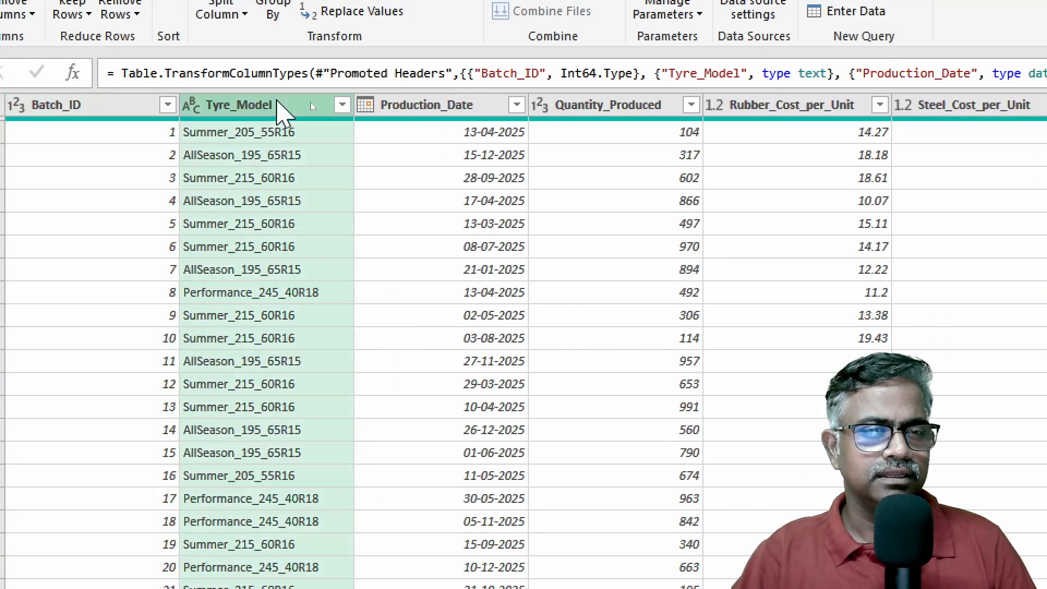
pyautogui.rightClick(277, 103)
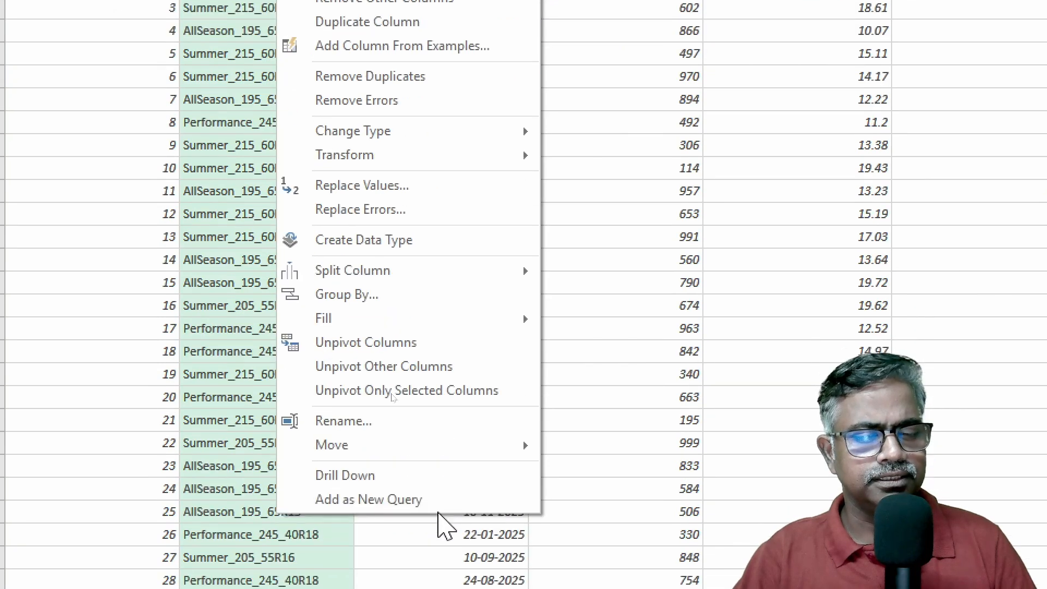
pyautogui.moveTo(449, 453)
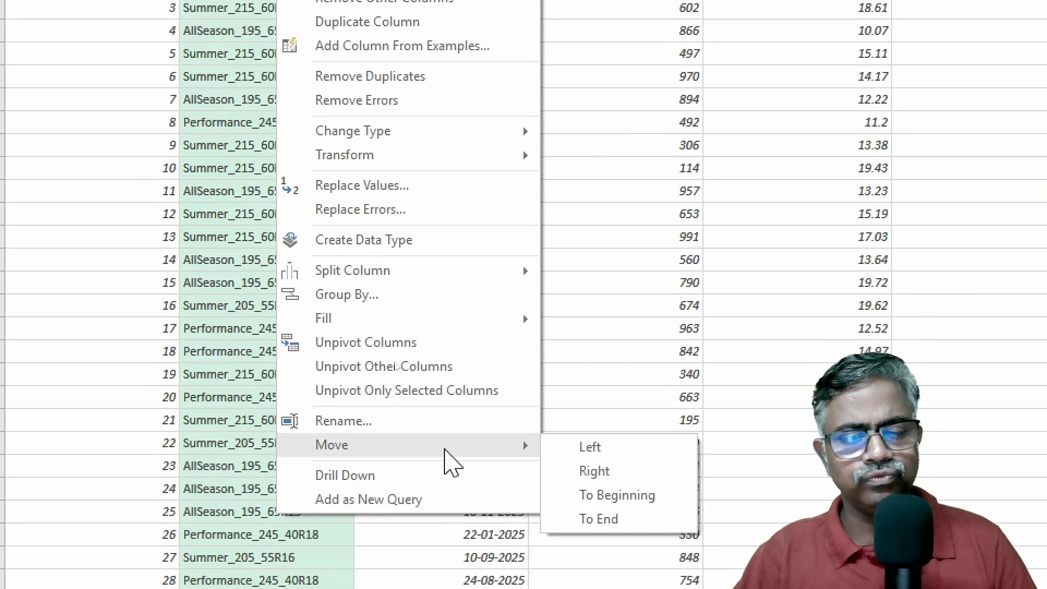
pyautogui.click(662, 519)
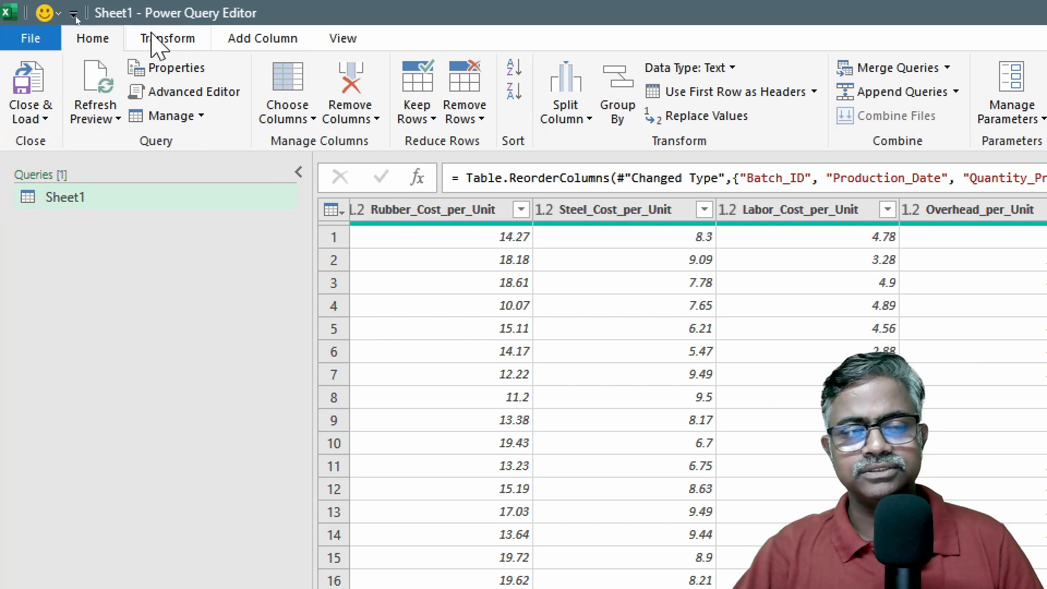
# Add a column from examples based only on the selected Tyre_Model column, giving "Summer" as the first row's example
pyautogui.click(244, 42)
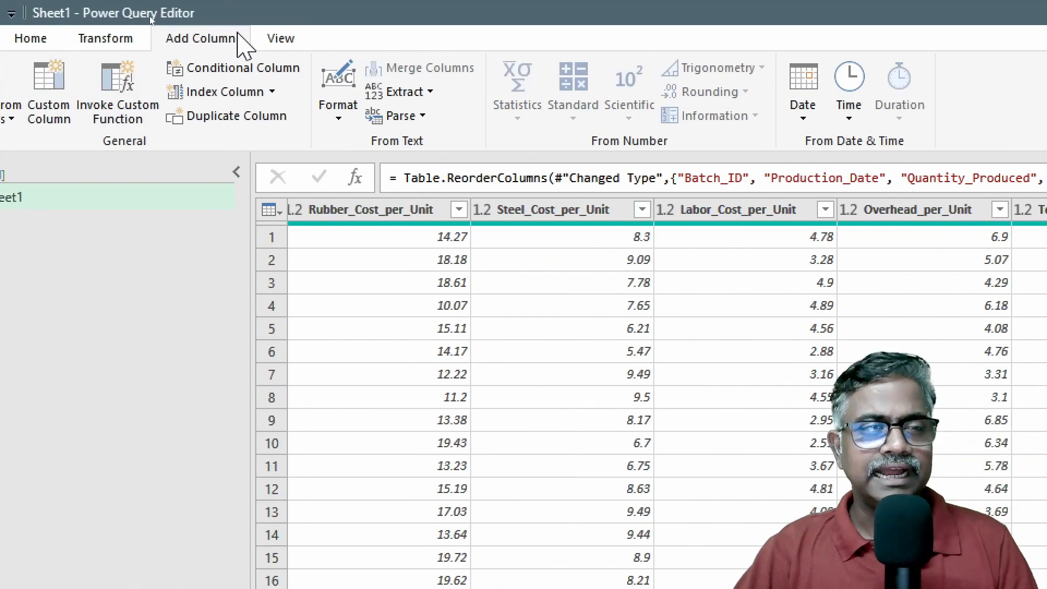
pyautogui.click(34, 124)
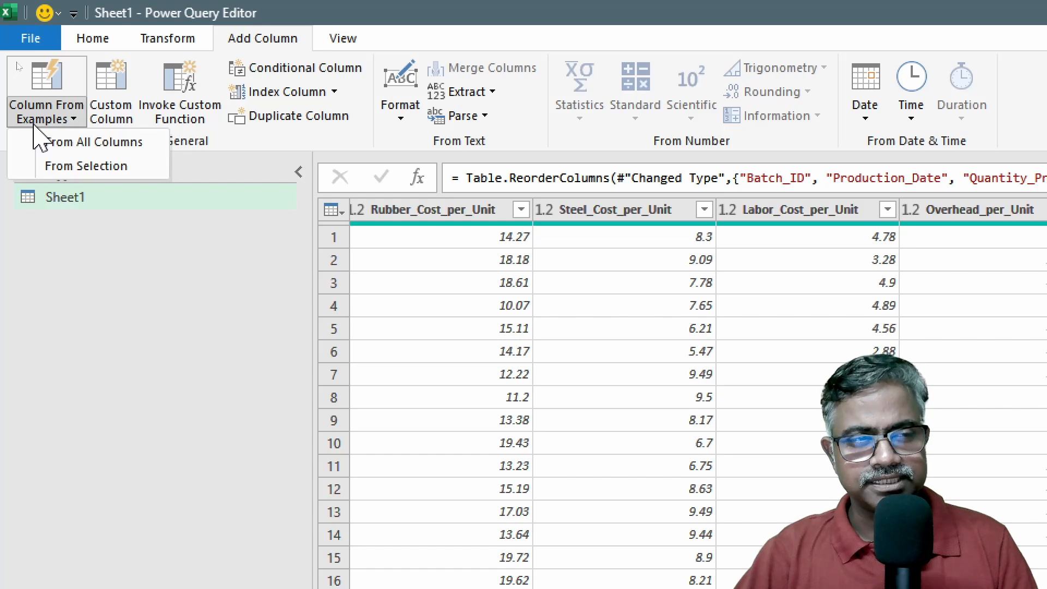
pyautogui.click(87, 166)
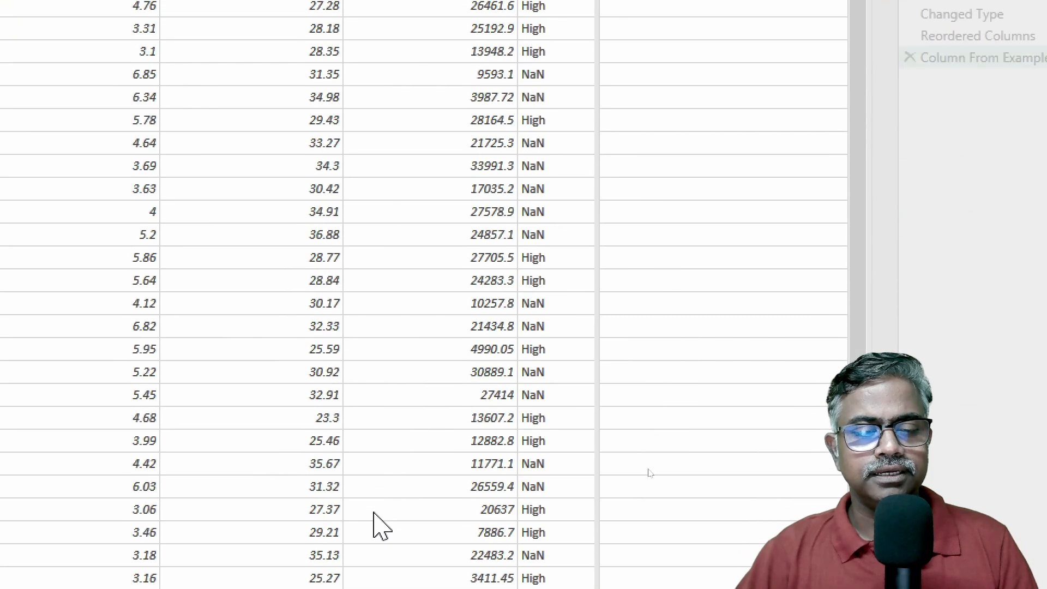
pyautogui.moveTo(299, 508); pyautogui.dragTo(627, 508)
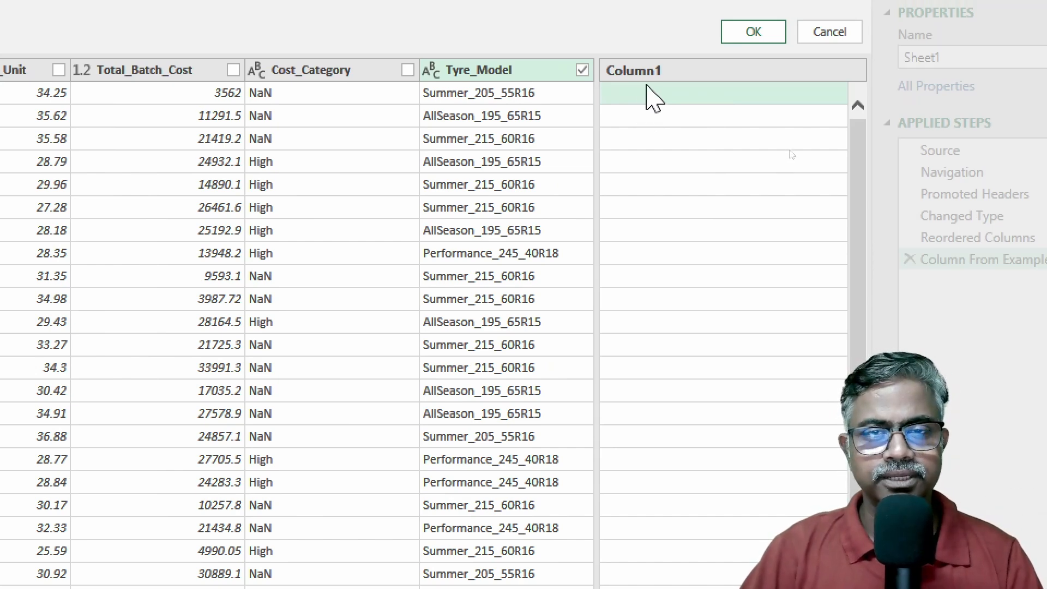
pyautogui.click(654, 101)
pyautogui.write('Summ')
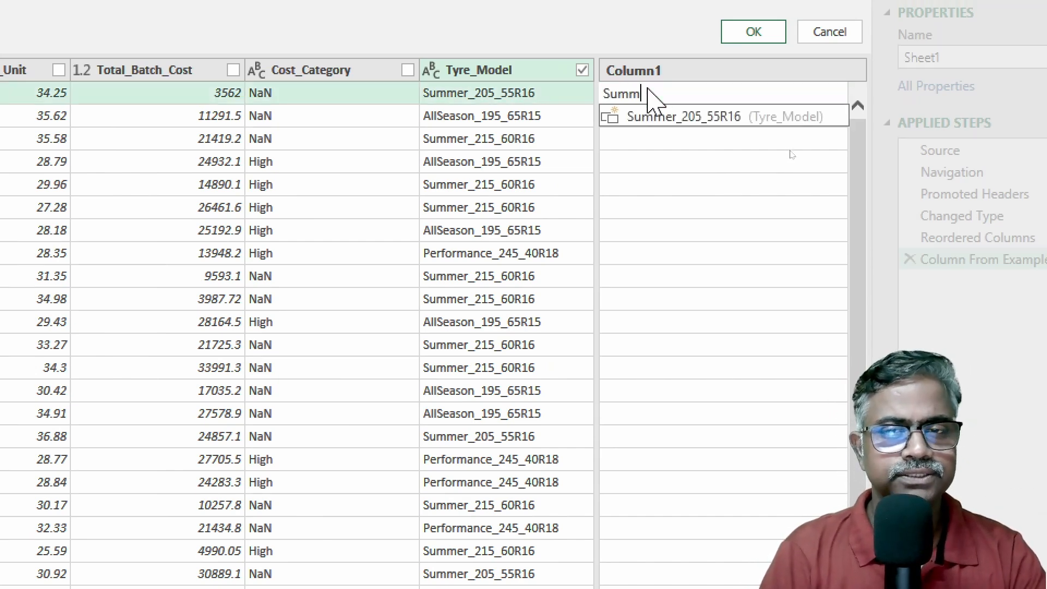
pyautogui.write('er')
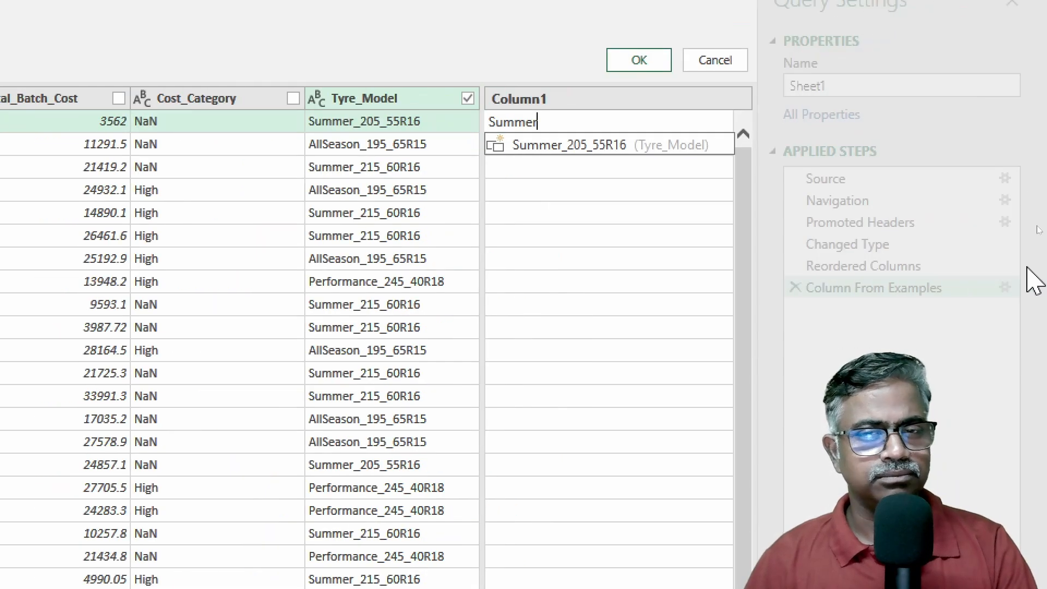
pyautogui.press('Return')
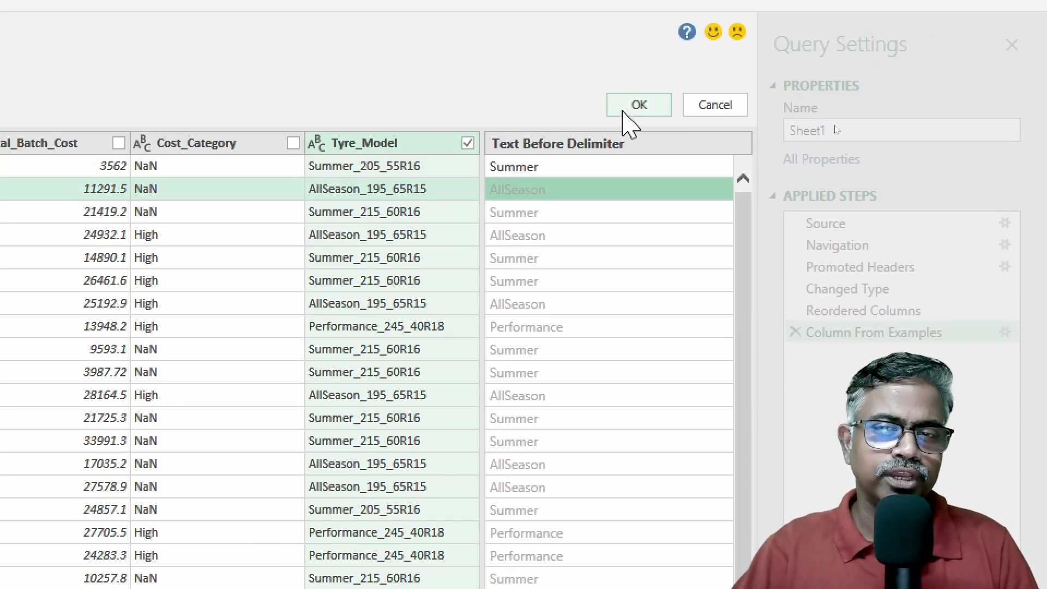
pyautogui.click(622, 65)
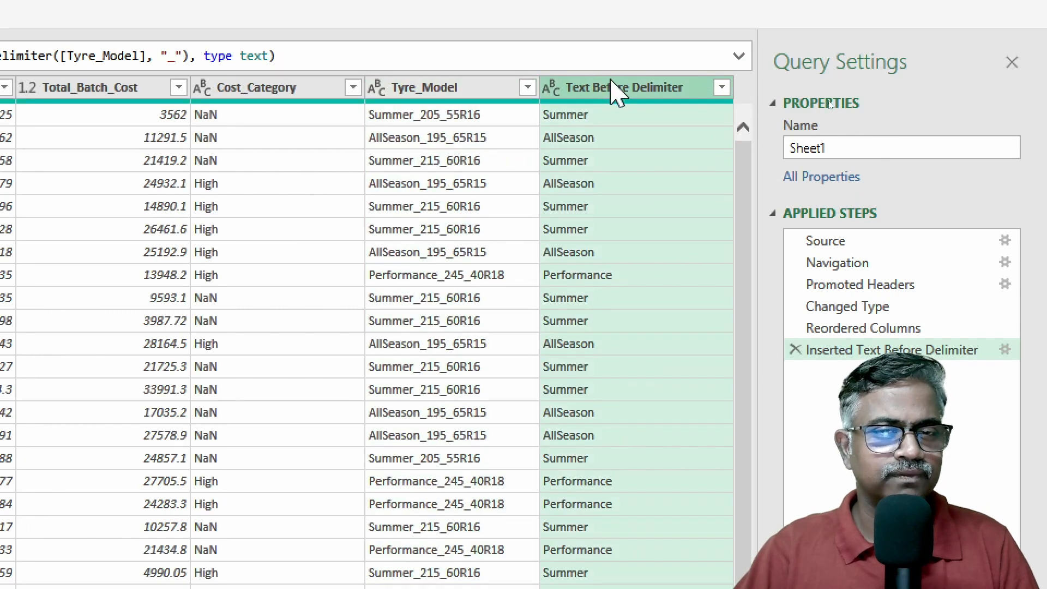
# Rename the new Text Before Delimiter column to "Seasons"
pyautogui.doubleClick(613, 65)
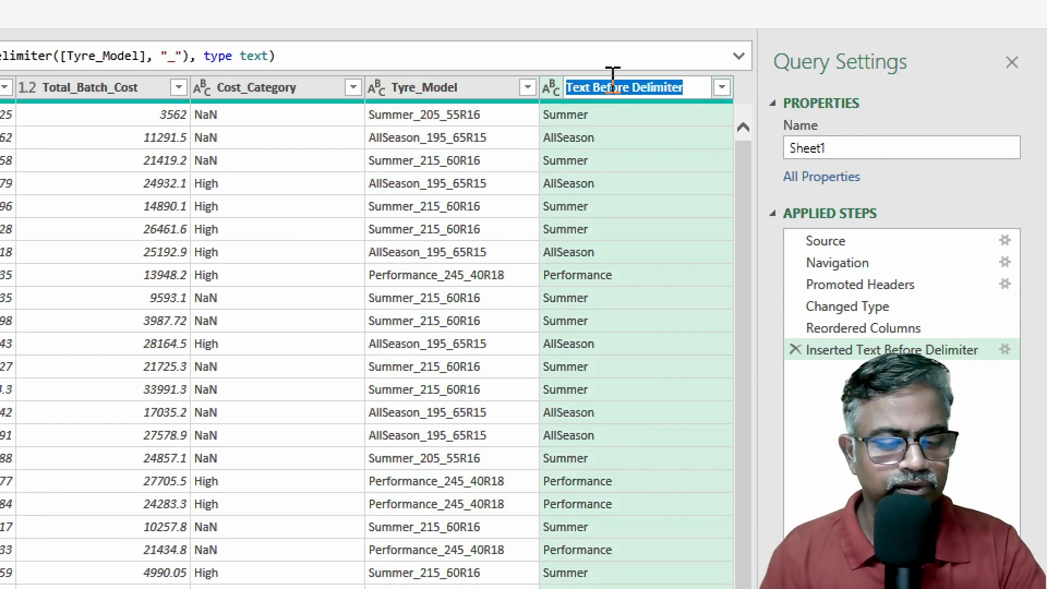
pyautogui.write('Seasn')
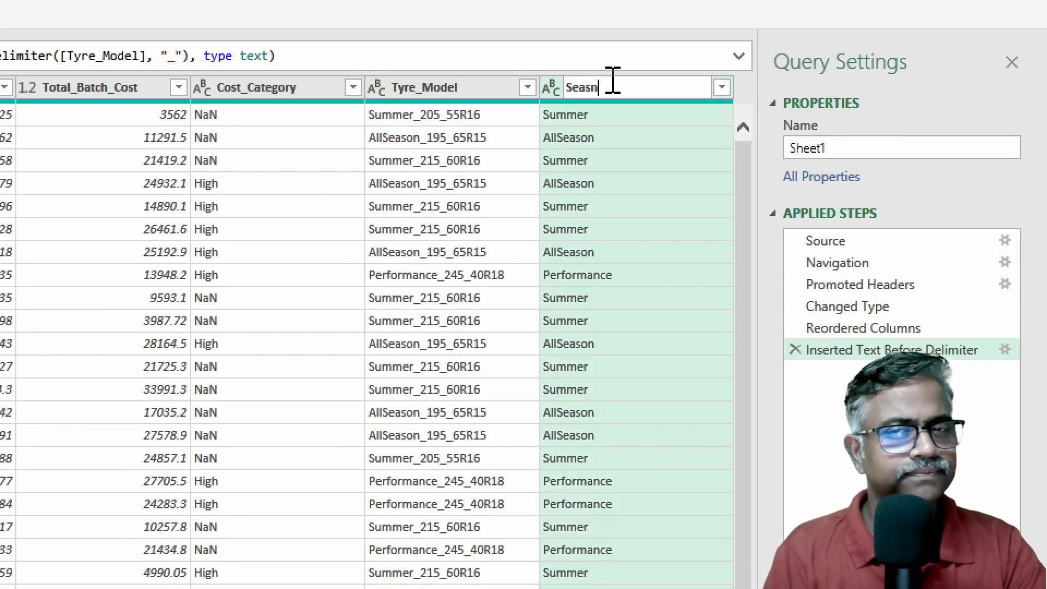
pyautogui.press('BackSpace')
pyautogui.write('ons')
pyautogui.press('Return')
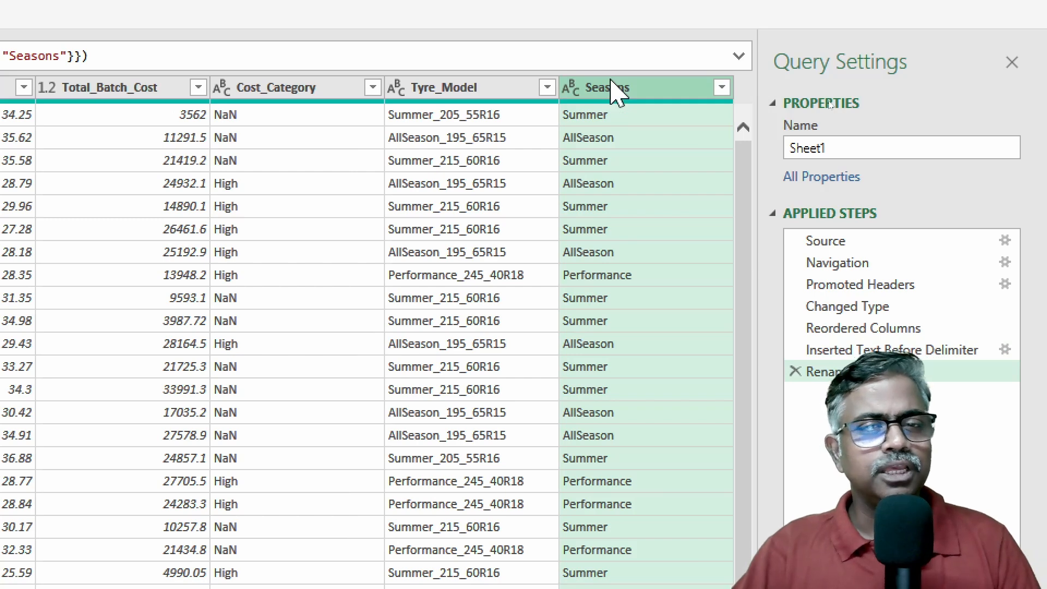
# Add a column from examples based only on the Tyre_Model column, giving "55R16" as the first row's example
pyautogui.click(480, 90)
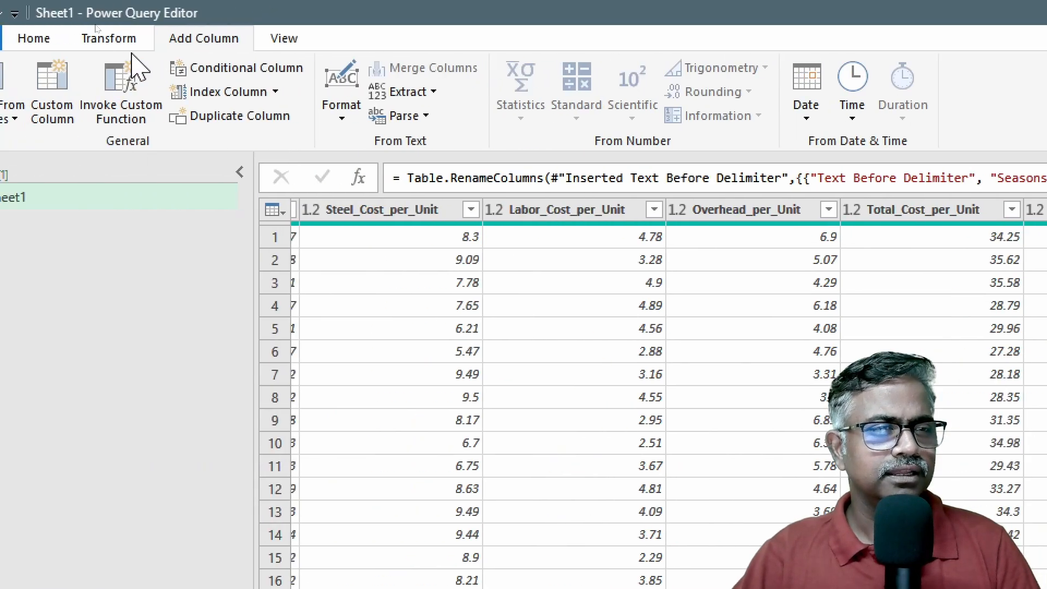
pyautogui.click(11, 115)
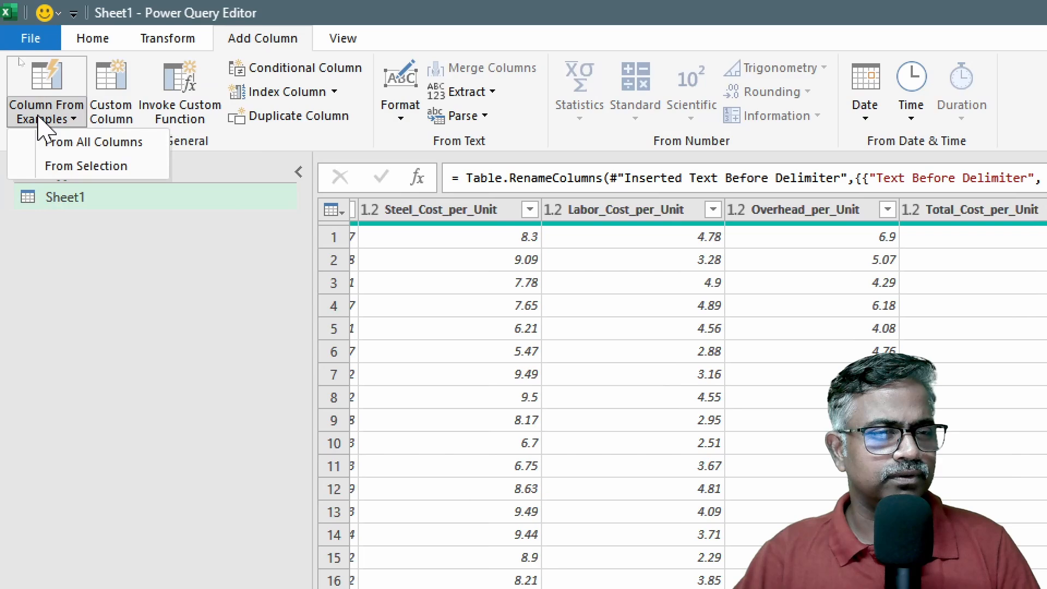
pyautogui.click(92, 166)
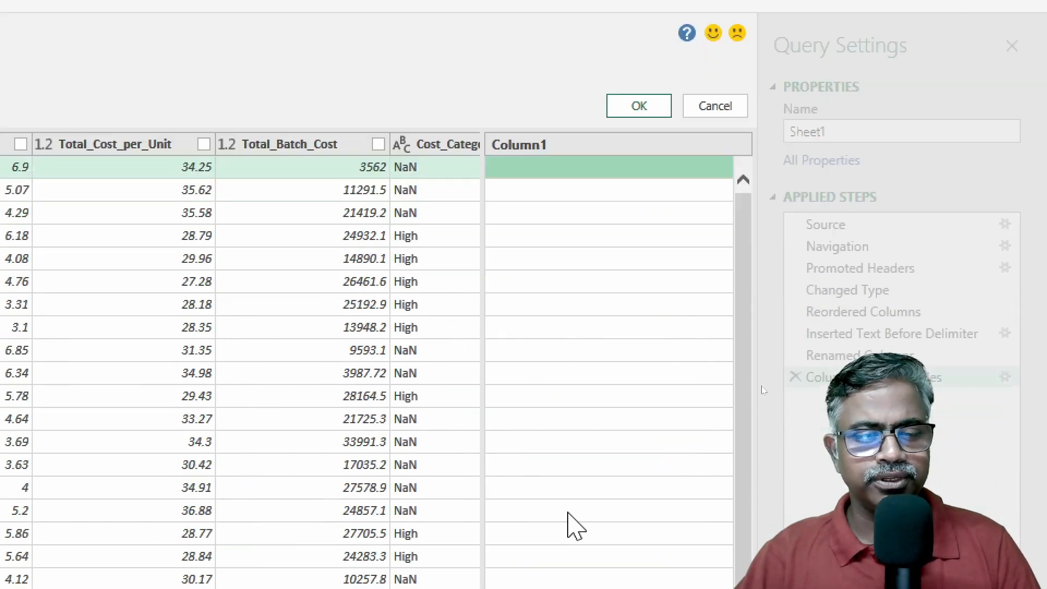
pyautogui.moveTo(133, 503); pyautogui.dragTo(461, 504)
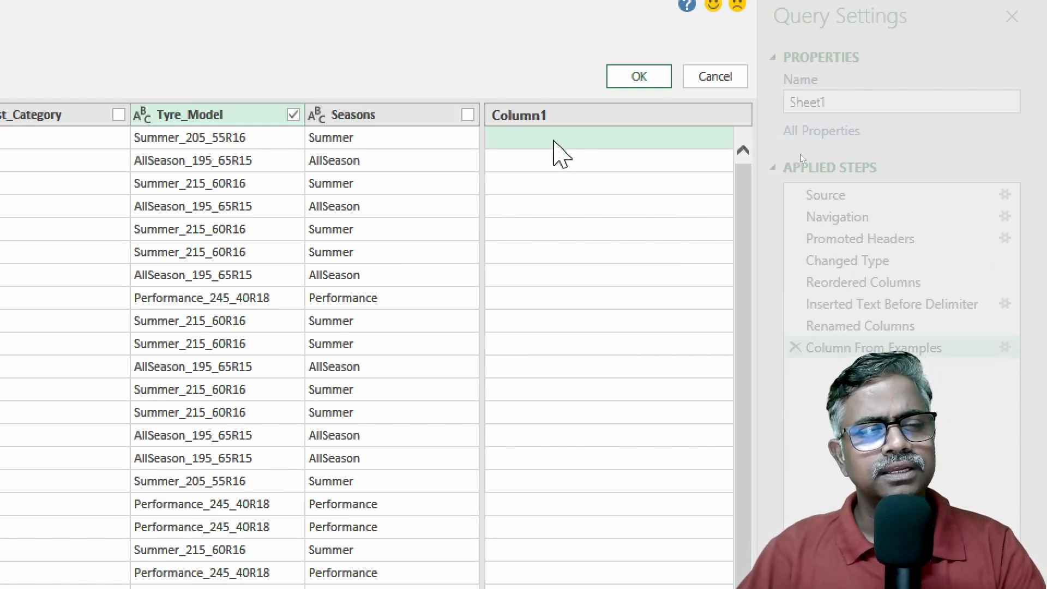
pyautogui.click(554, 142)
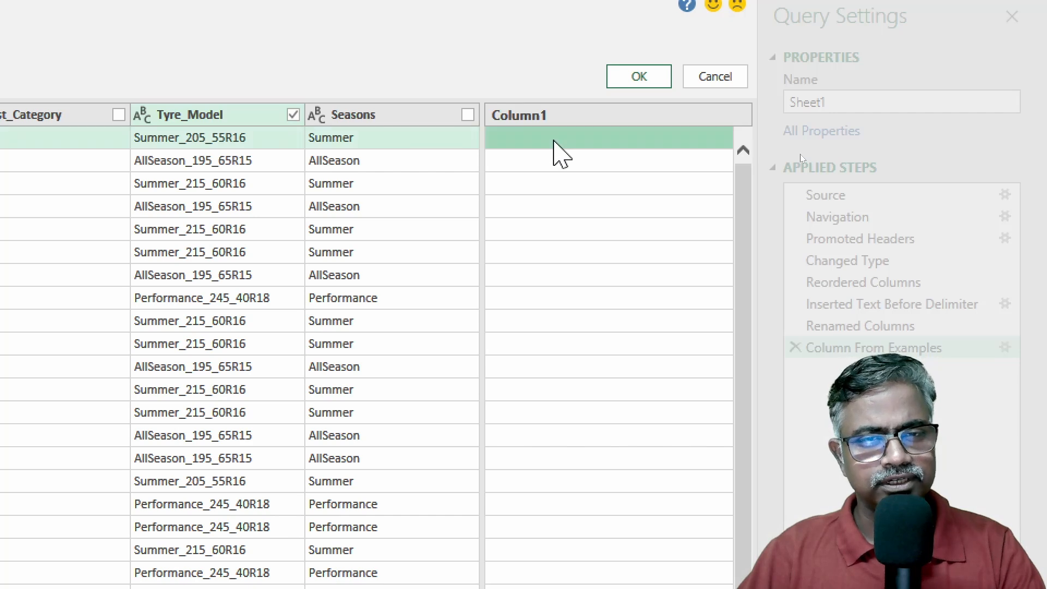
pyautogui.write('55r16')
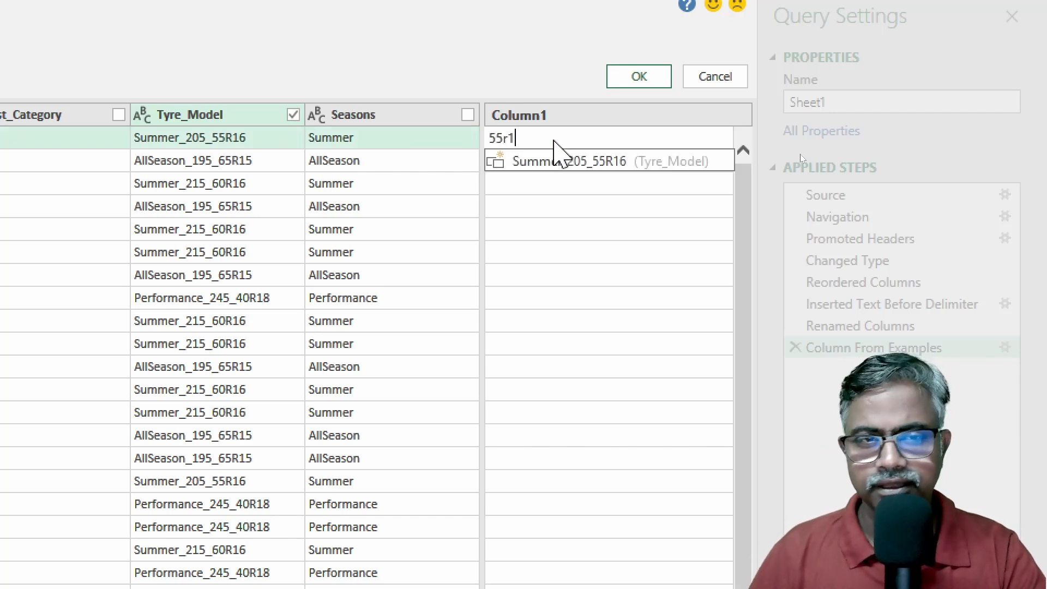
pyautogui.press('BackSpace')
pyautogui.press('BackSpace')
pyautogui.press('BackSpace')
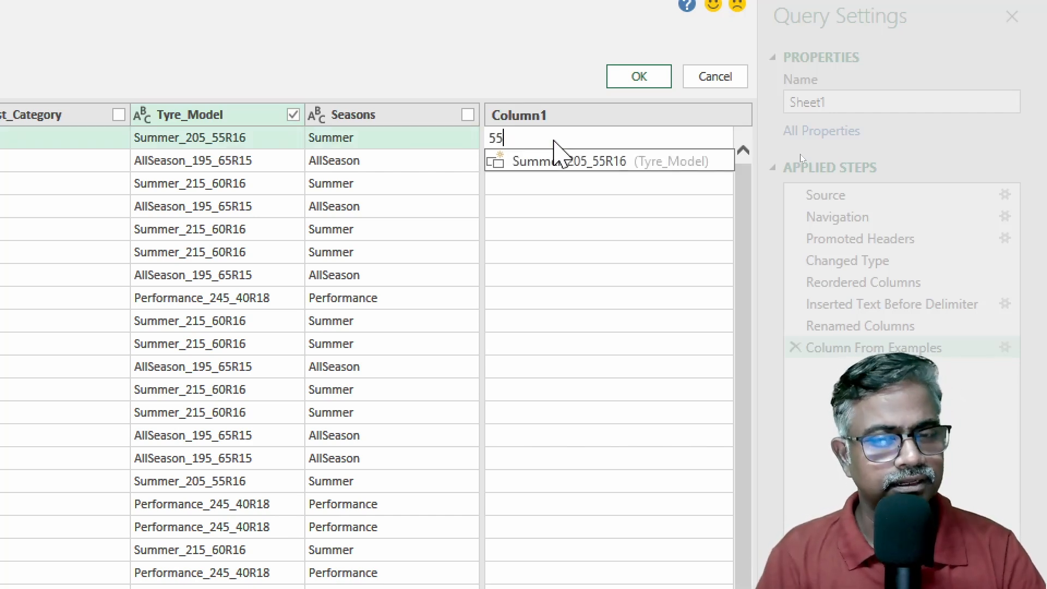
pyautogui.write('R')
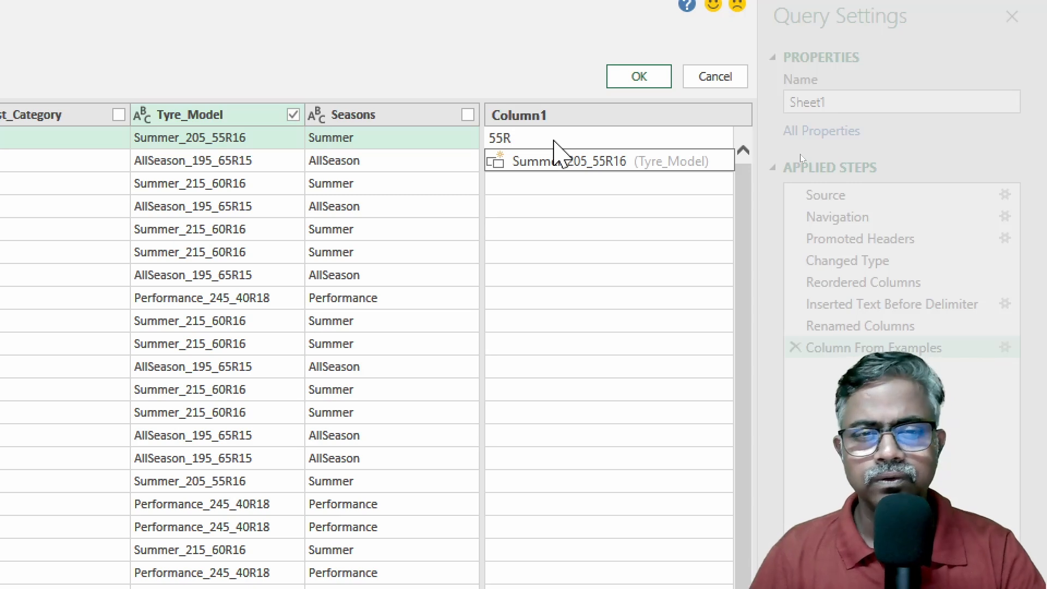
pyautogui.write('16')
pyautogui.press('Return')
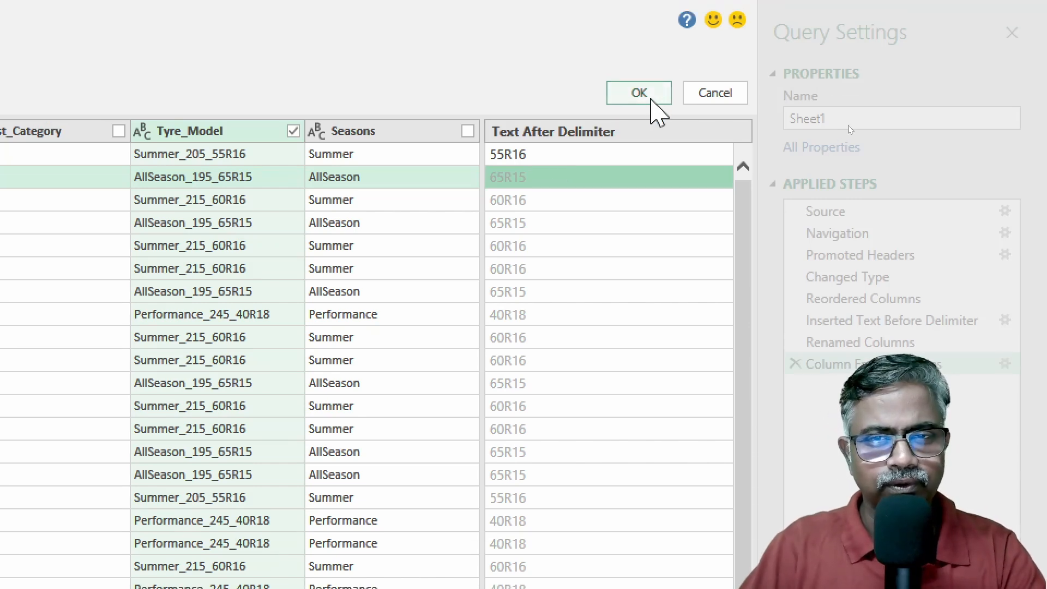
pyautogui.click(641, 78)
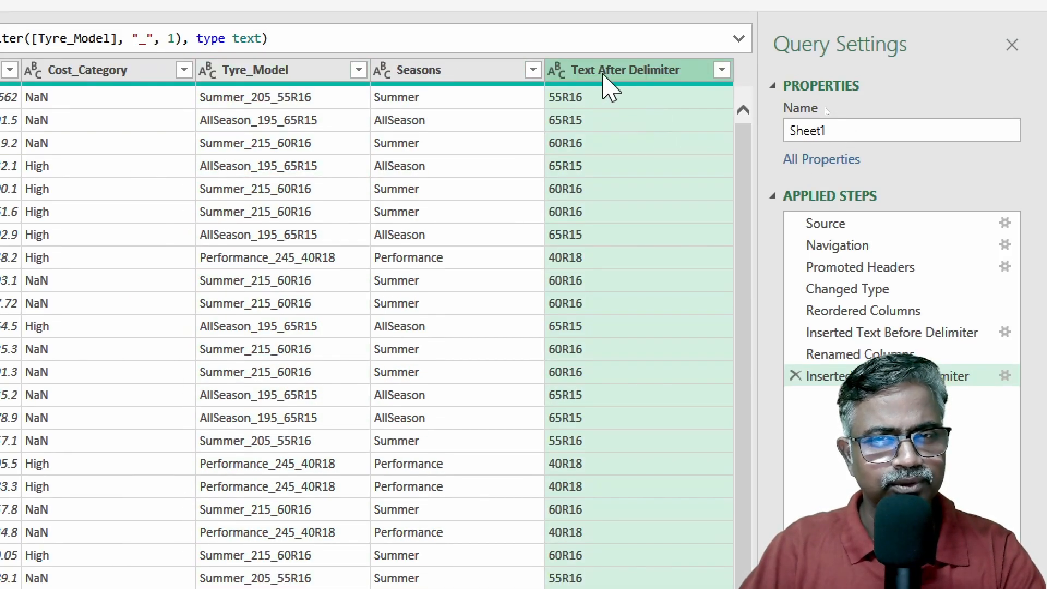
# Rename the new Text After Delimiter column to "WAREHOUSE CODE"
pyautogui.doubleClick(605, 76)
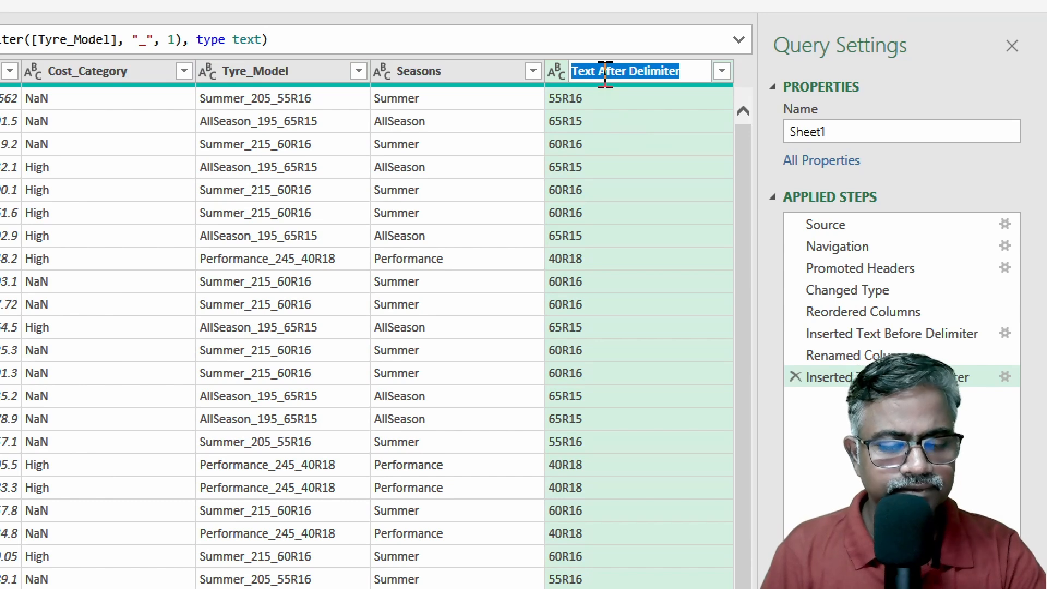
pyautogui.write('WAREHOU')
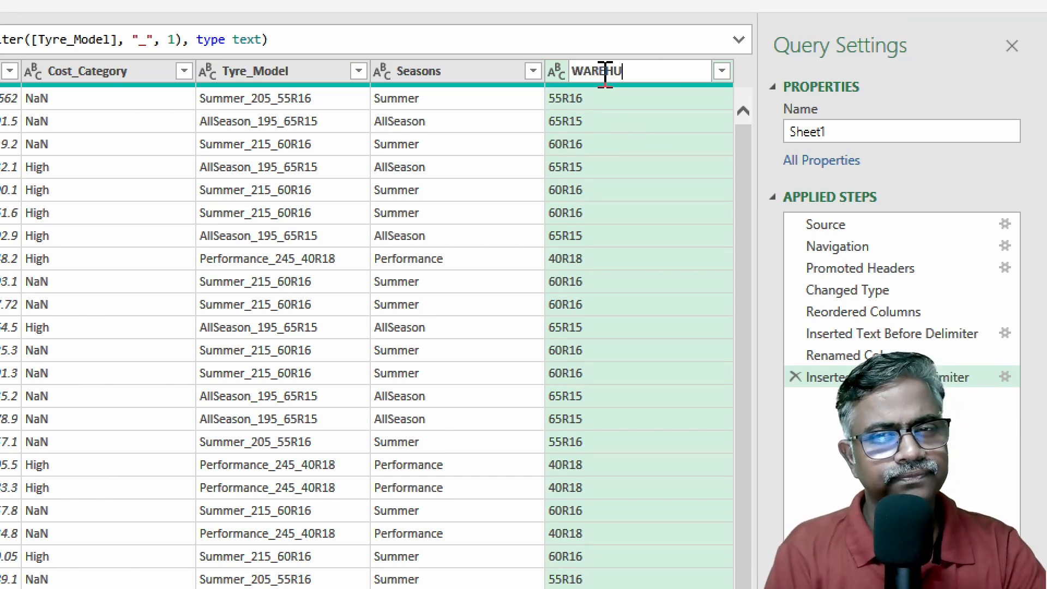
pyautogui.write('SE CODE')
pyautogui.press('Return')
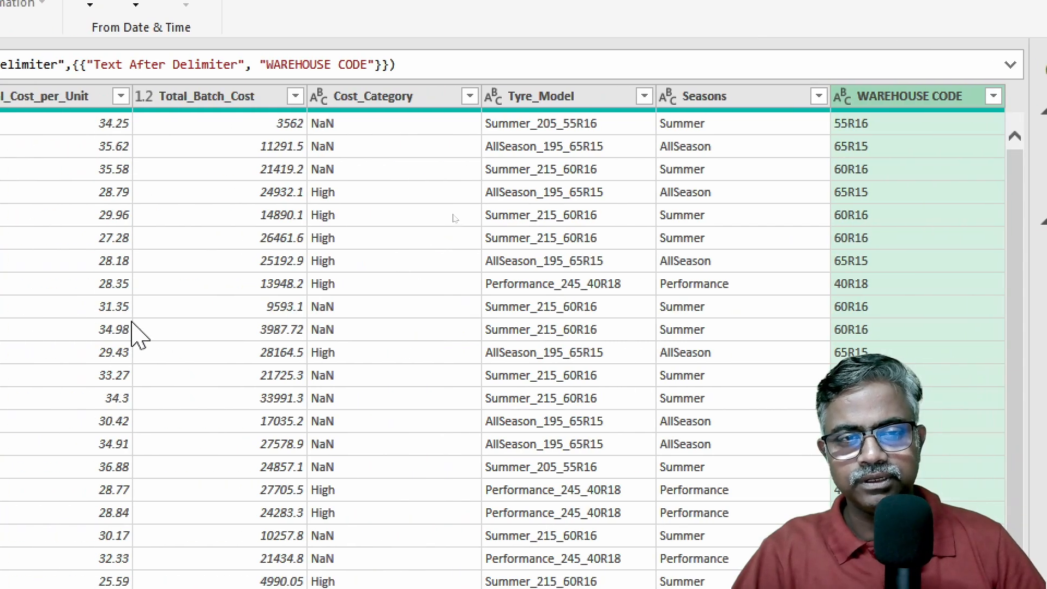
# Add a column from examples based only on the Seasons column, giving "SUMMER" as the first row's example
pyautogui.click(723, 100)
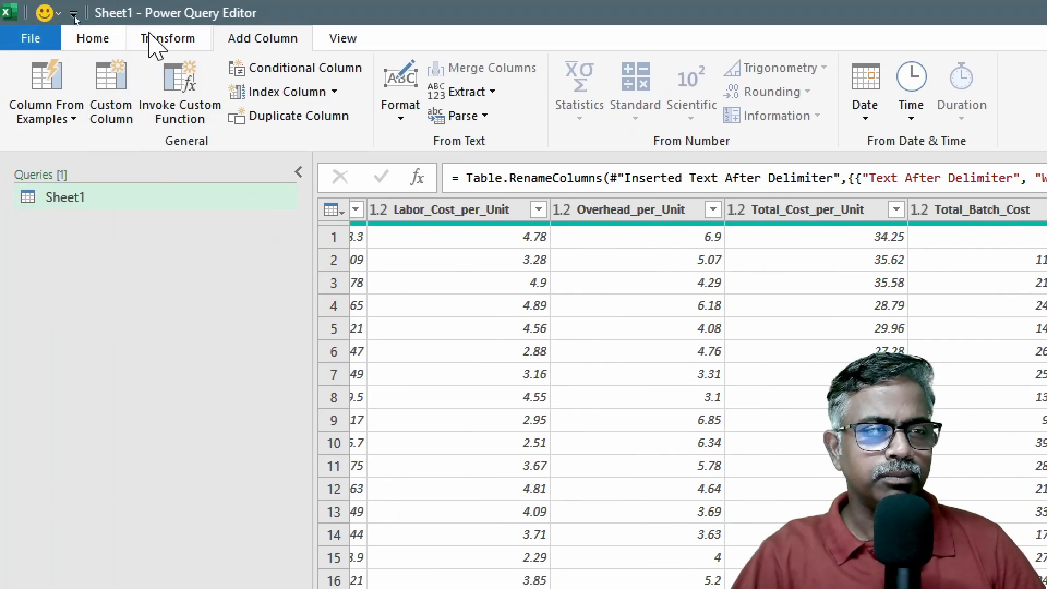
pyautogui.click(41, 117)
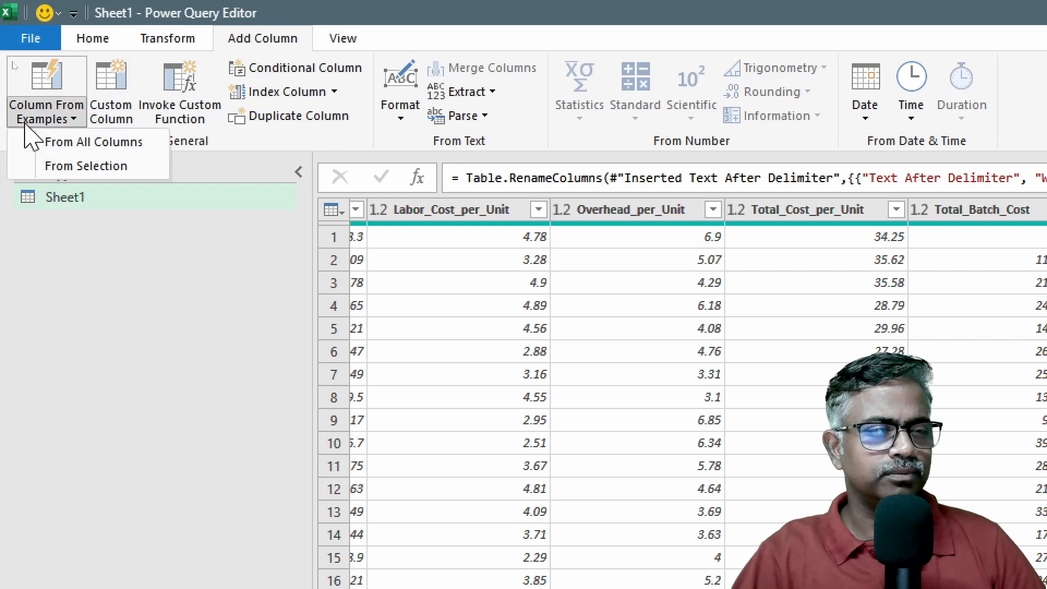
pyautogui.click(82, 166)
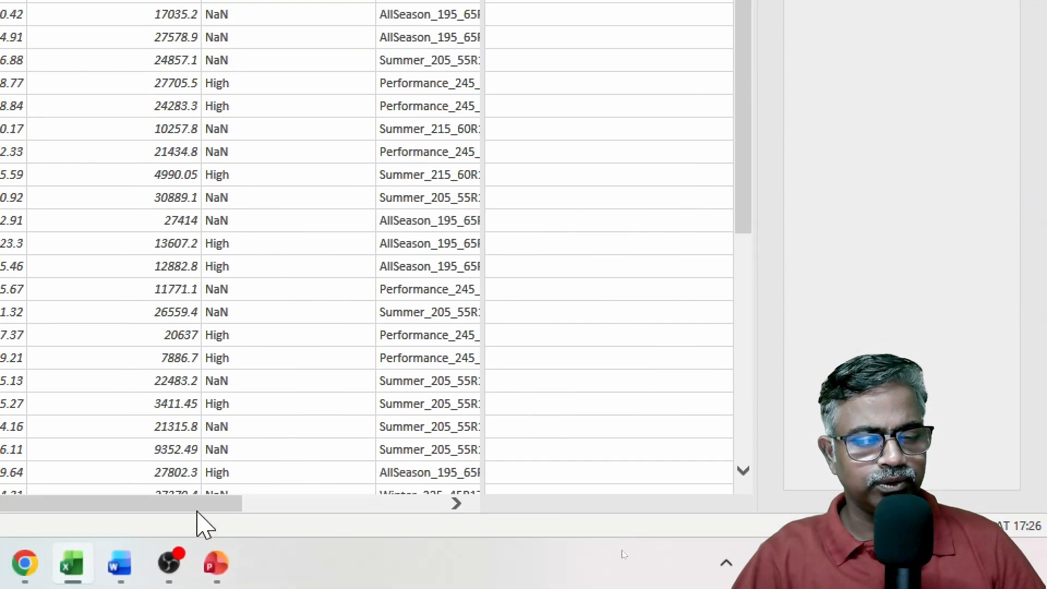
pyautogui.moveTo(201, 508); pyautogui.dragTo(447, 506)
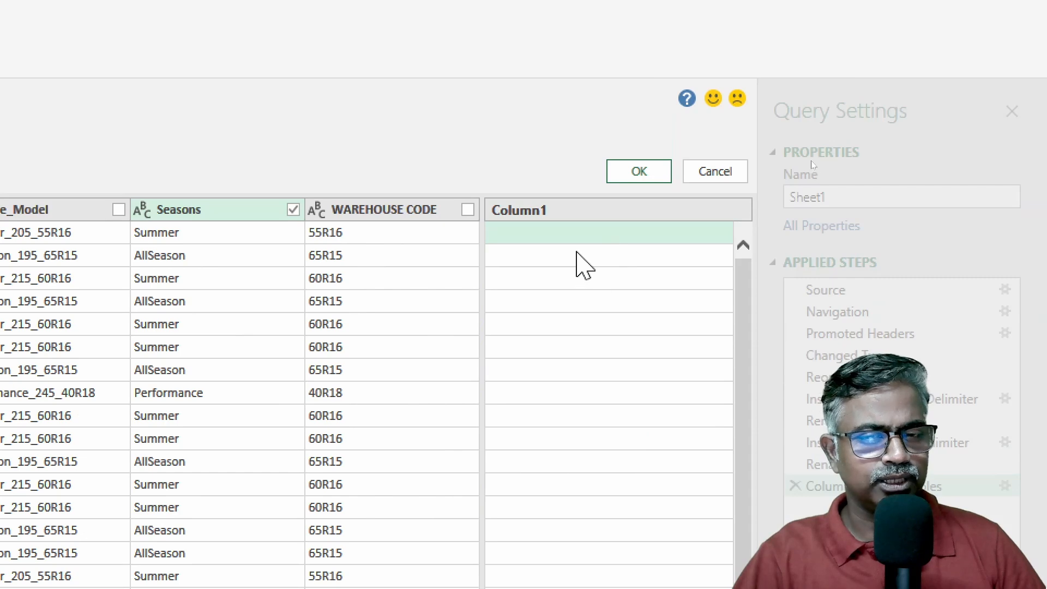
pyautogui.click(575, 64)
pyautogui.write('SUMMER')
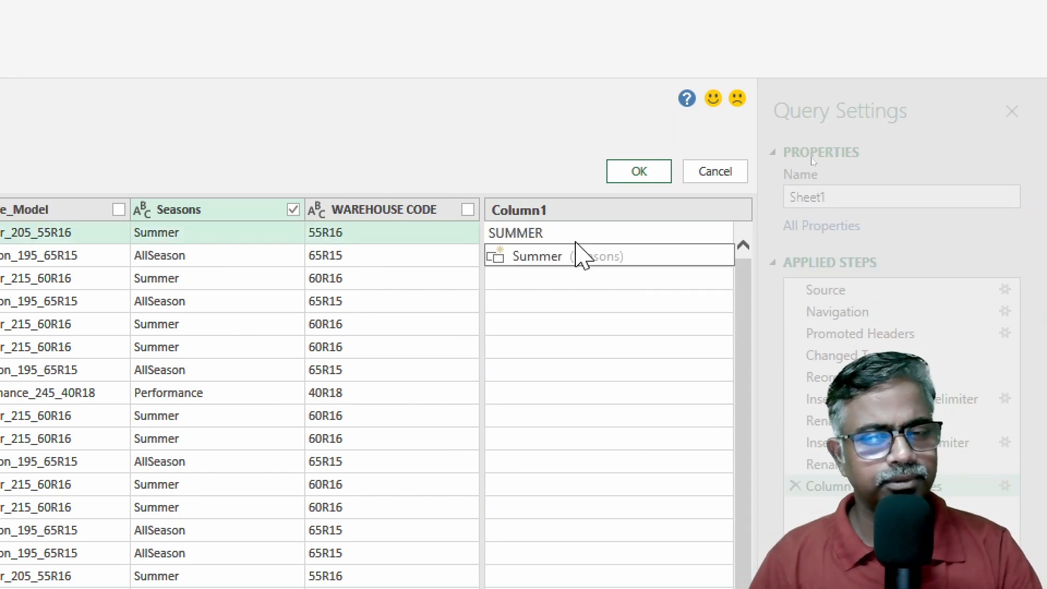
pyautogui.press('Return')
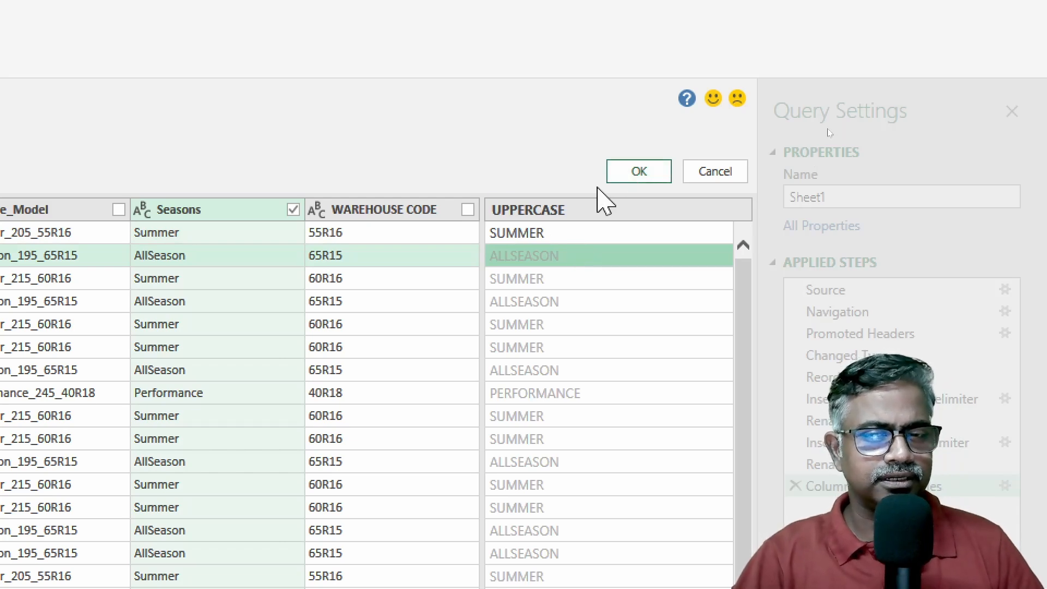
pyautogui.click(633, 173)
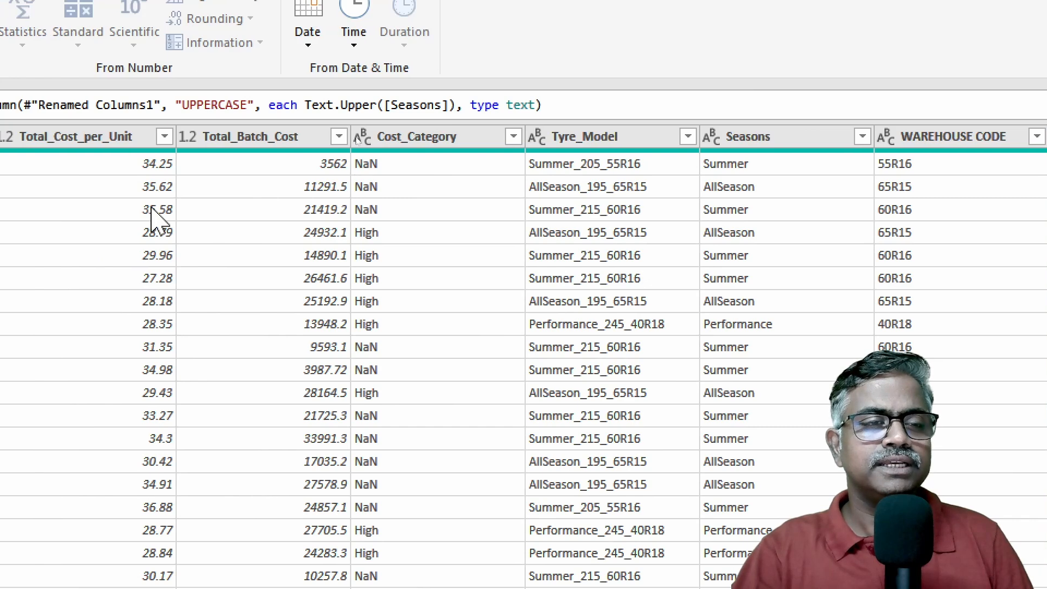
# Start a column from examples based on Total_Cost_per_Unit, giving "HIGH" for the first row and "LOW" for the fourth row
pyautogui.click(139, 142)
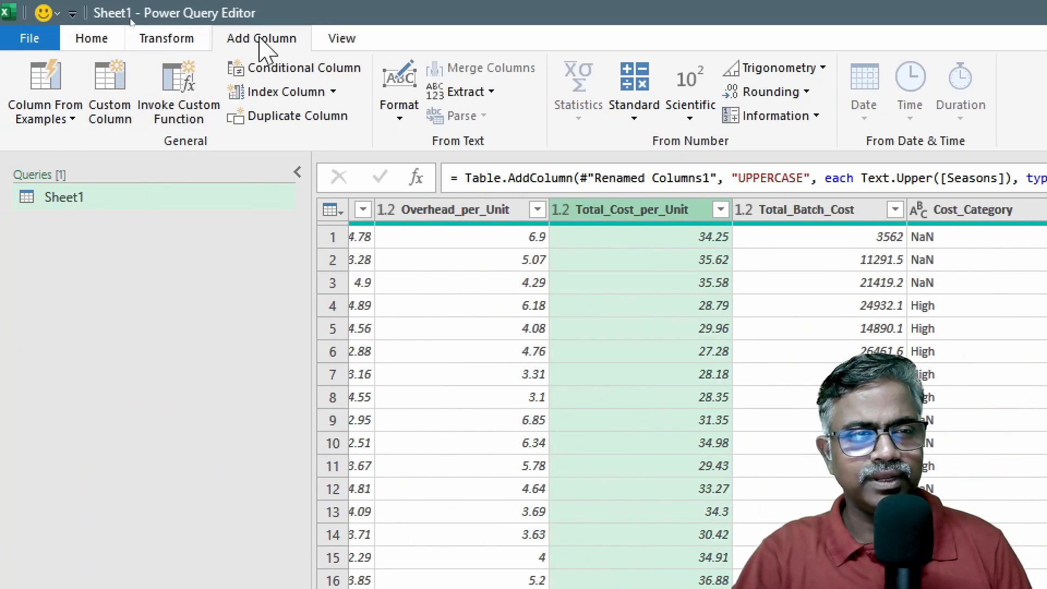
pyautogui.click(51, 118)
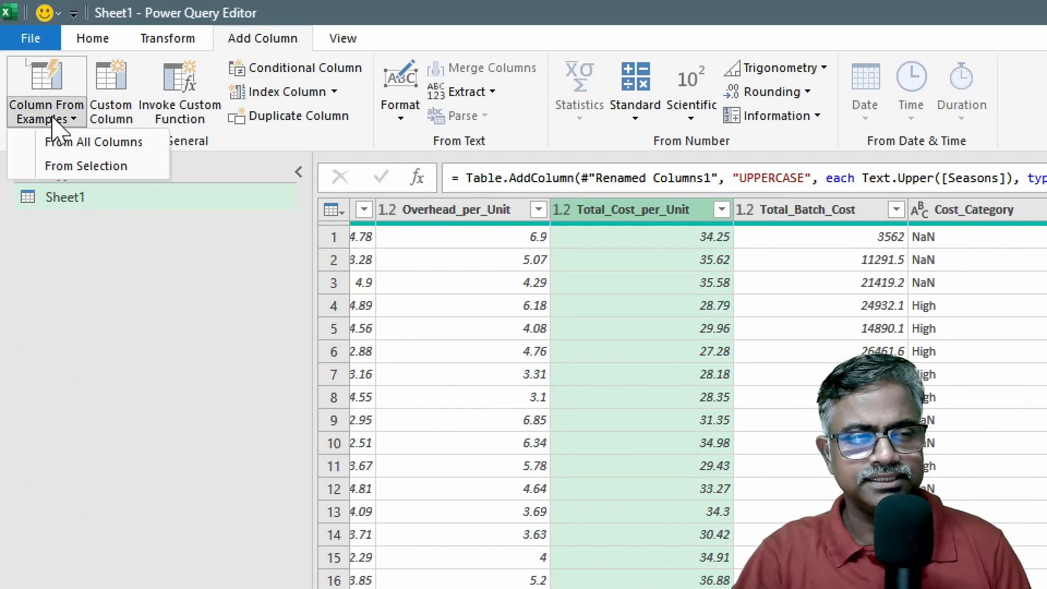
pyautogui.click(90, 165)
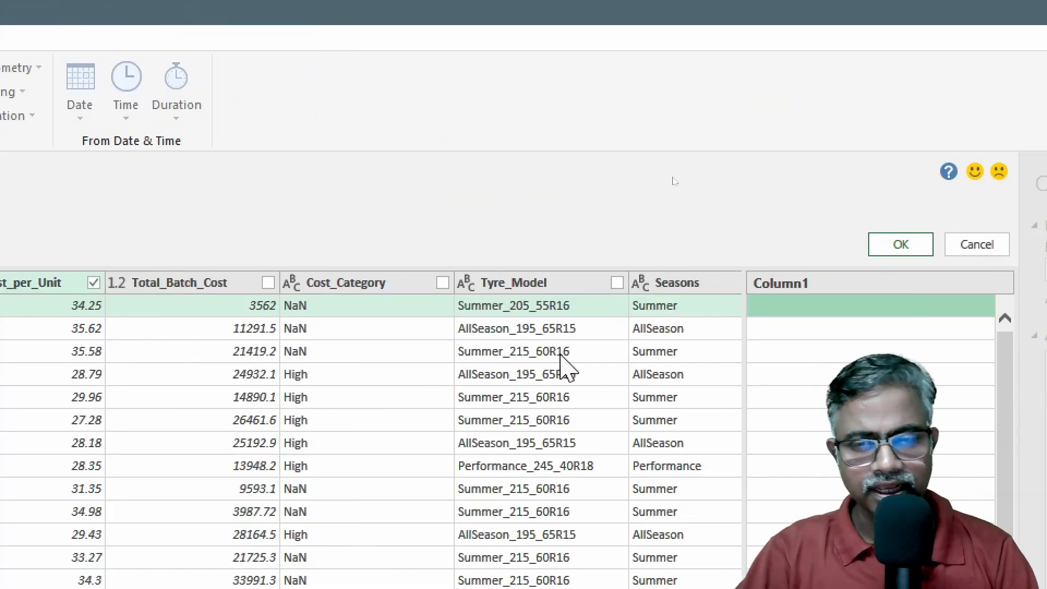
pyautogui.click(846, 301)
pyautogui.write('HIGH')
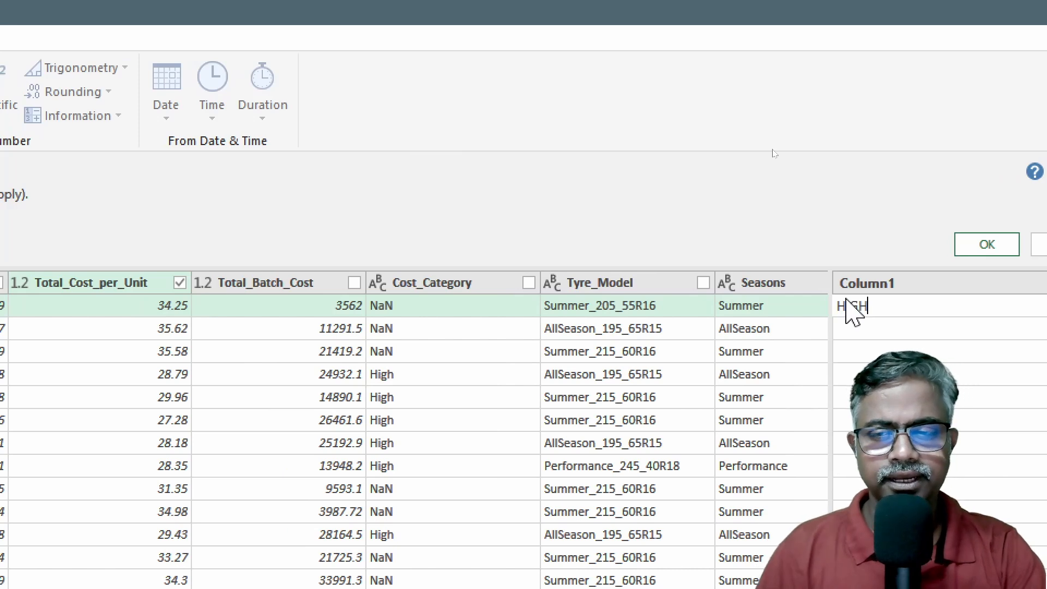
pyautogui.press('Return')
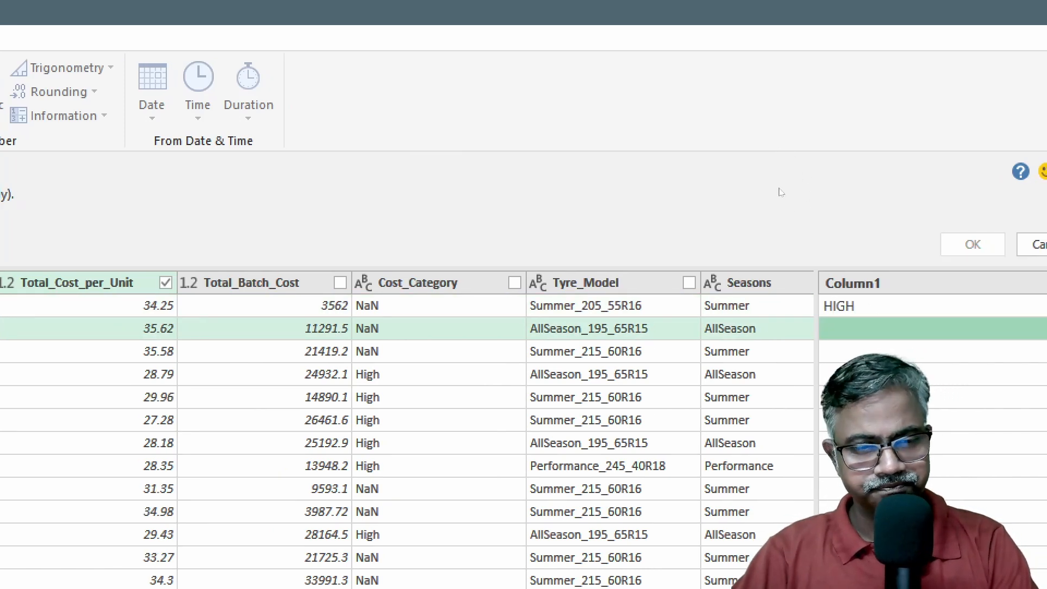
pyautogui.press('Down')
pyautogui.press('Down')
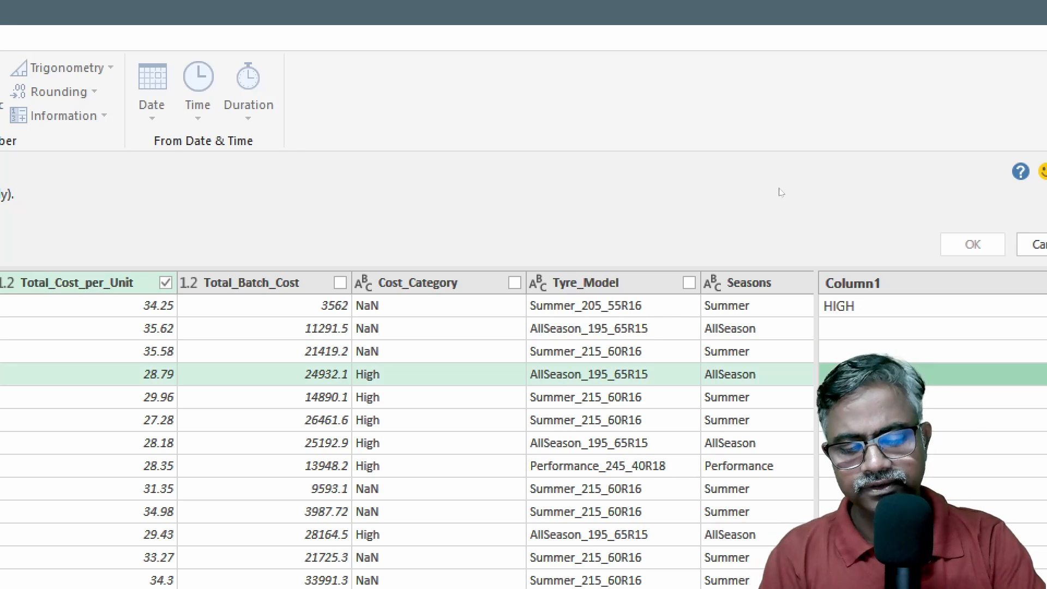
pyautogui.write('LOW')
pyautogui.press('Return')
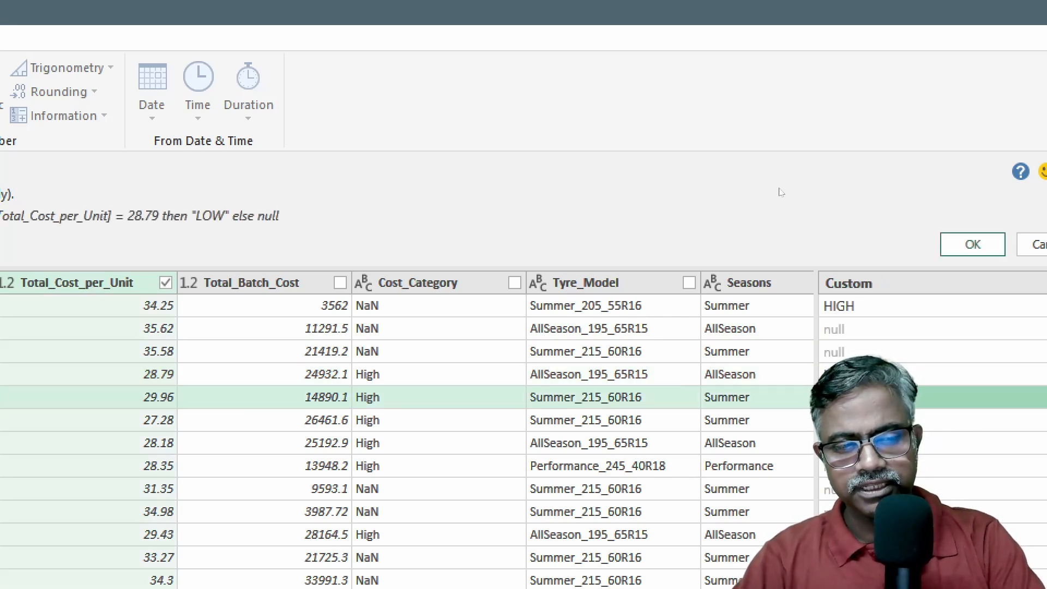
# Give "HIGH" as the example for the second row, with unit cost 35.62
pyautogui.click(844, 330)
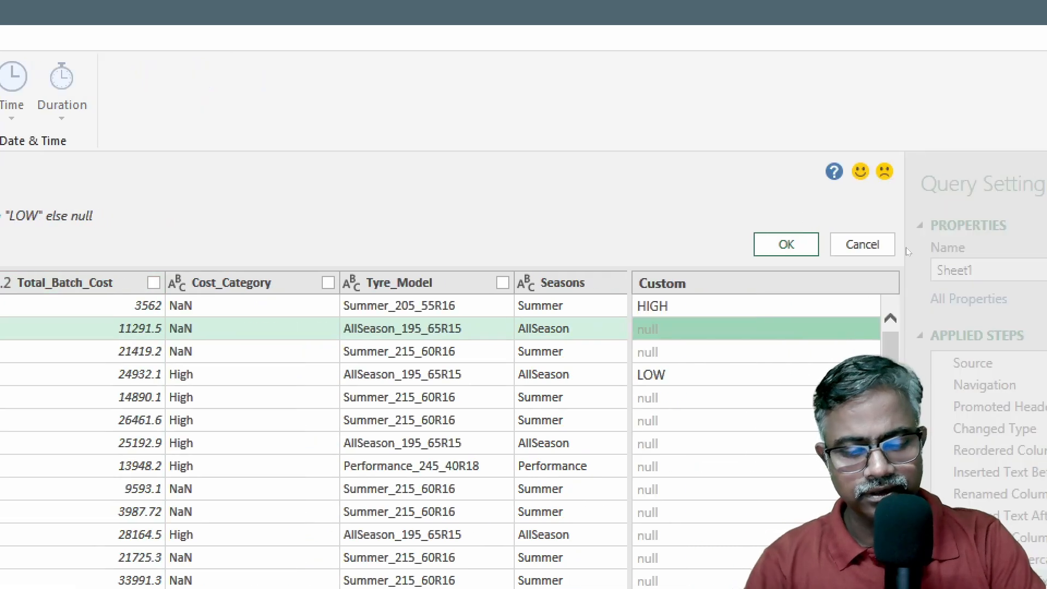
pyautogui.write('HIGH')
pyautogui.press('BackSpace')
pyautogui.press('BackSpace')
pyautogui.press('BackSpace')
pyautogui.write('IGH')
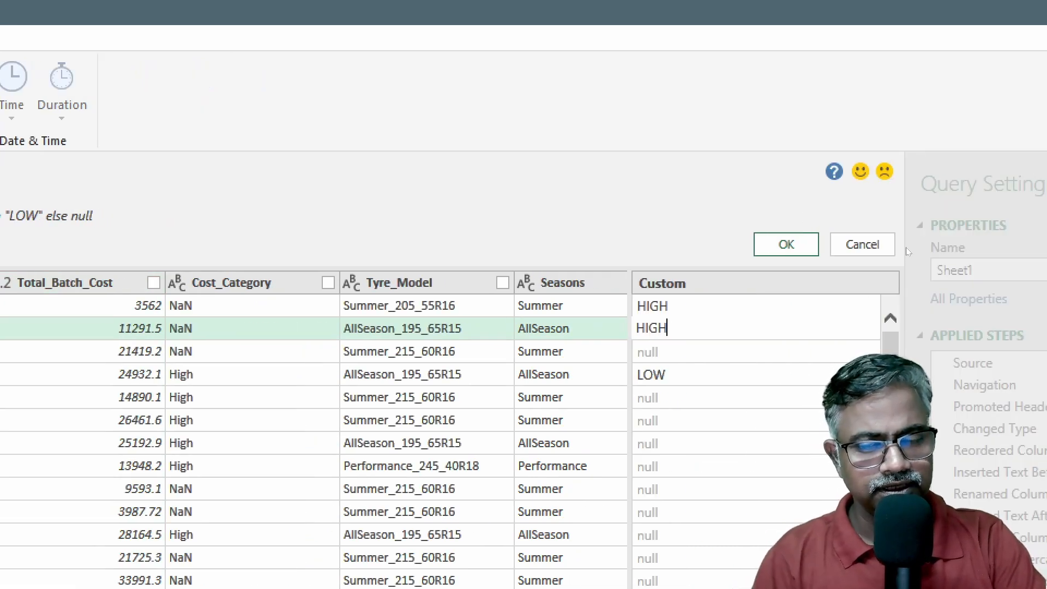
pyautogui.press('Return')
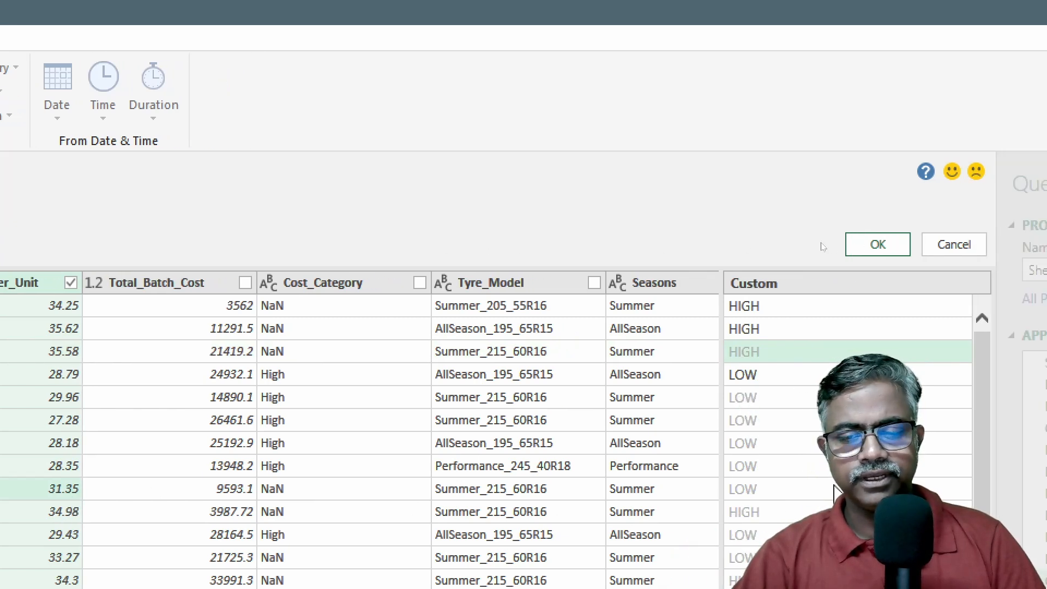
# Set the examples to "HIGH" for the row with unit cost 31.35 and "LOW" for the row with 29.96
pyautogui.click(835, 489)
pyautogui.write('HIGH')
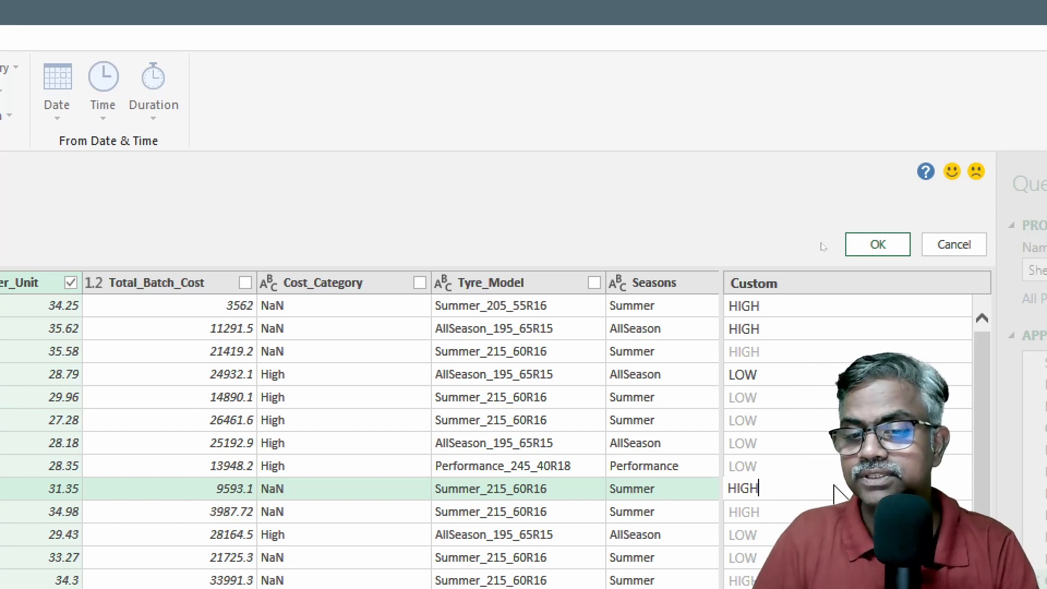
pyautogui.press('Return')
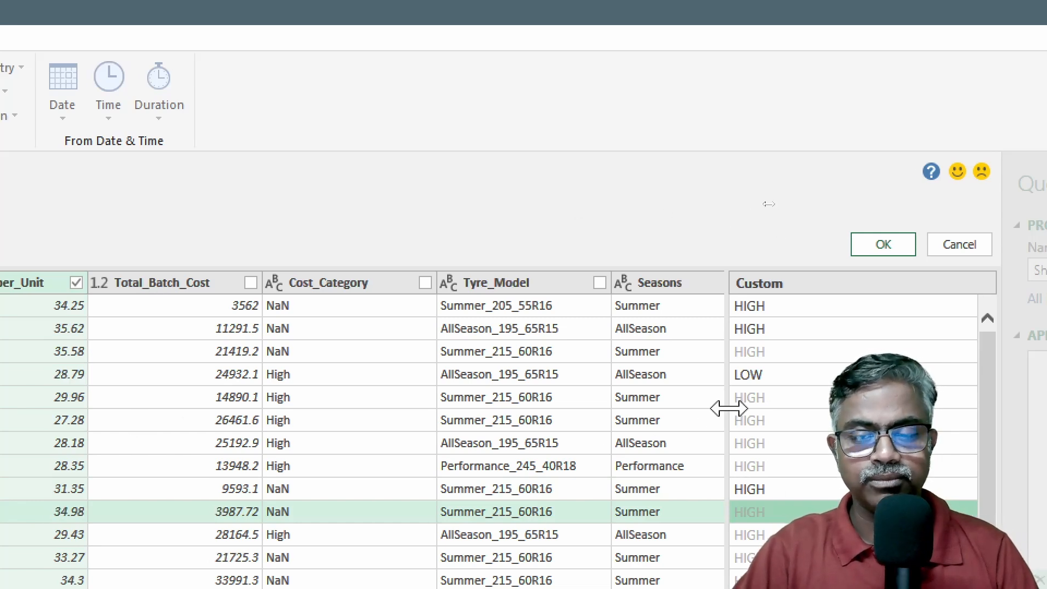
pyautogui.click(745, 404)
pyautogui.write('LOW')
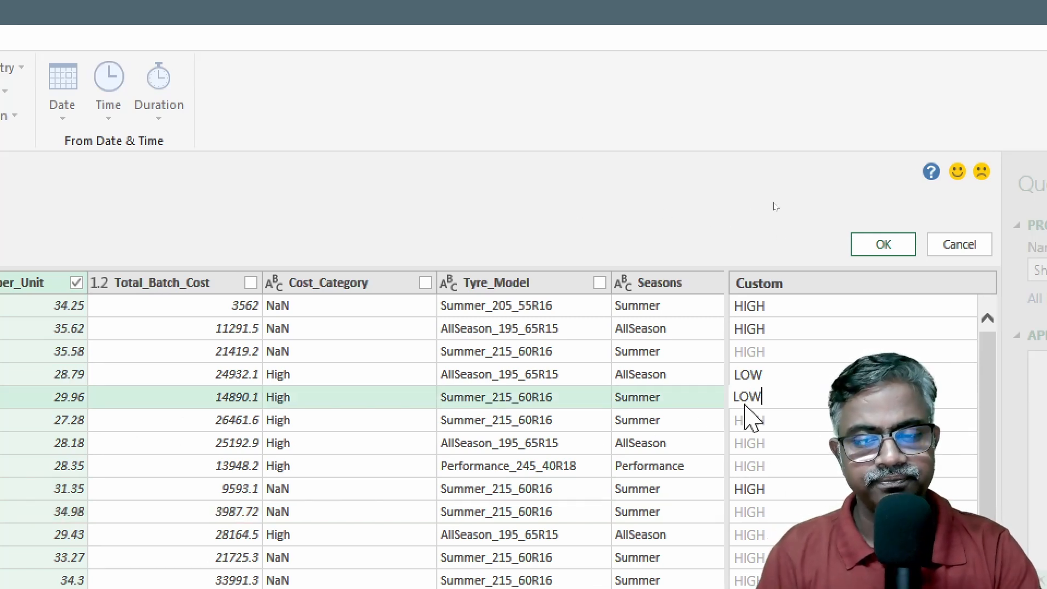
pyautogui.press('Return')
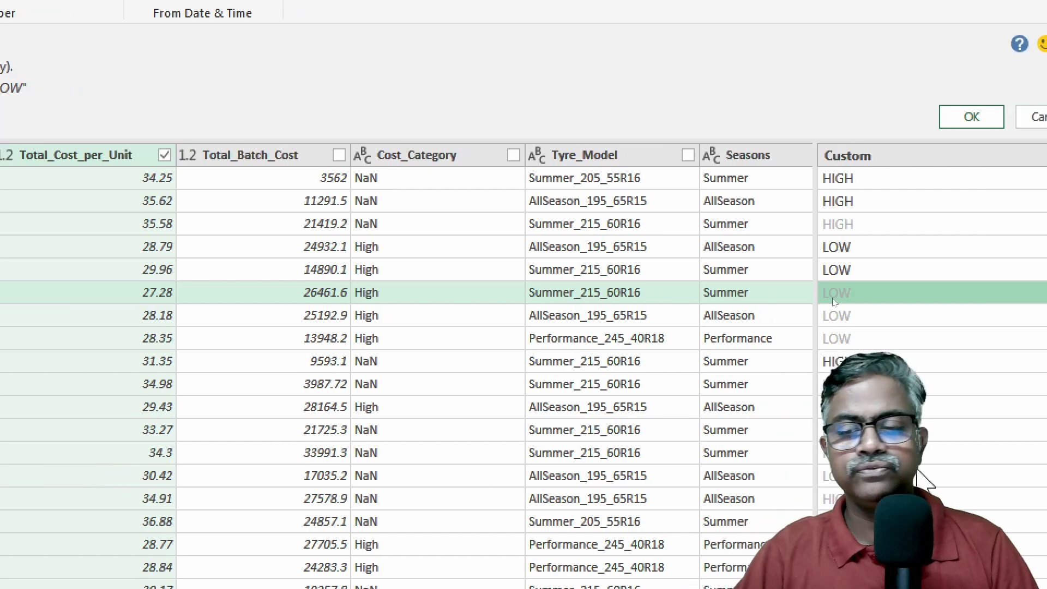
# Set the examples to "HIGH" for the row with unit cost 30.42 and "LOW" for the row with 27.28
pyautogui.click(841, 482)
pyautogui.write('HIGH')
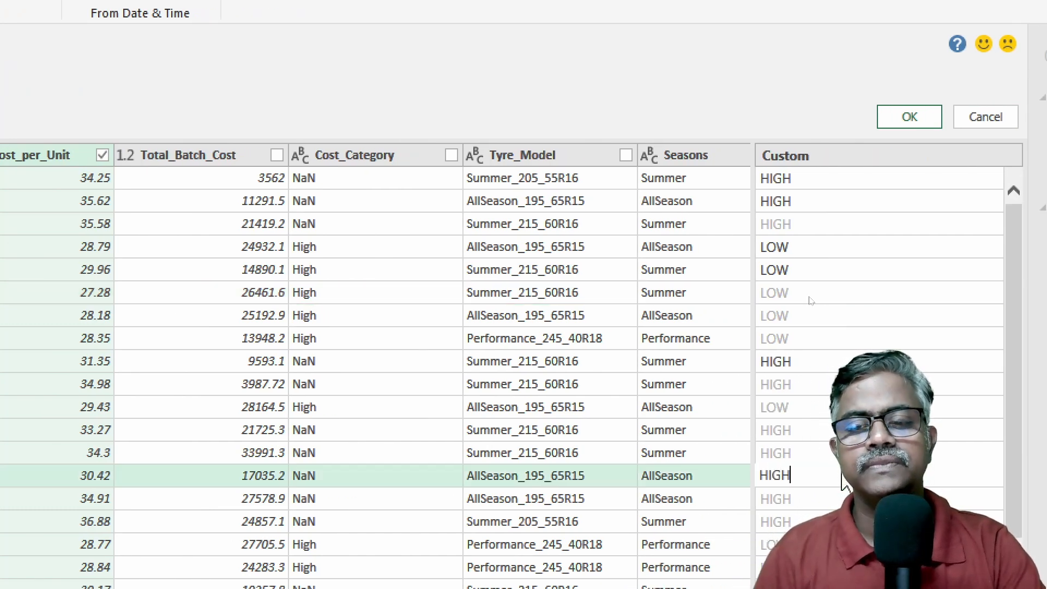
pyautogui.press('Return')
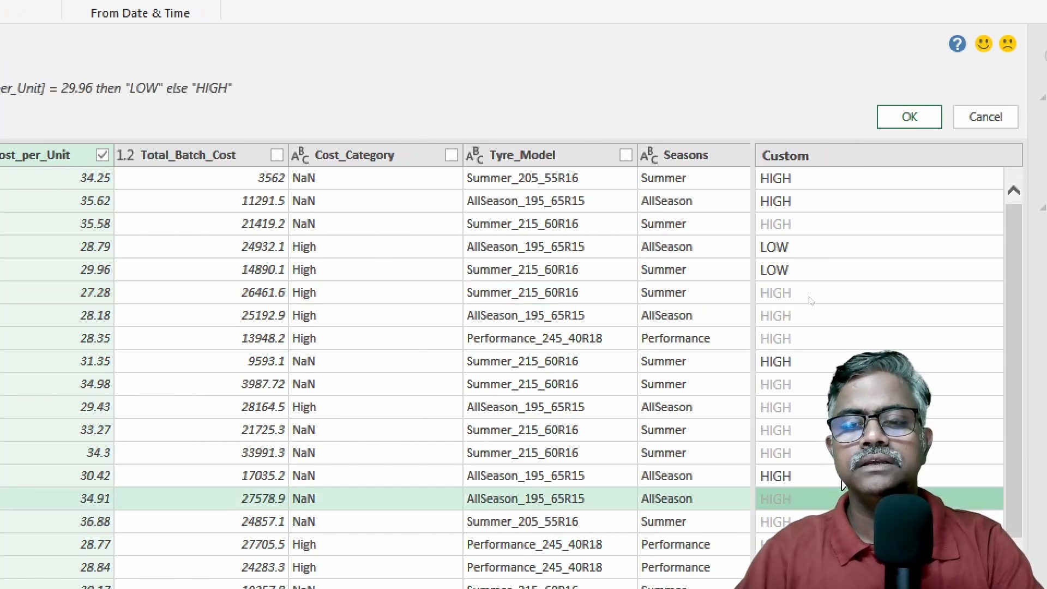
pyautogui.click(785, 297)
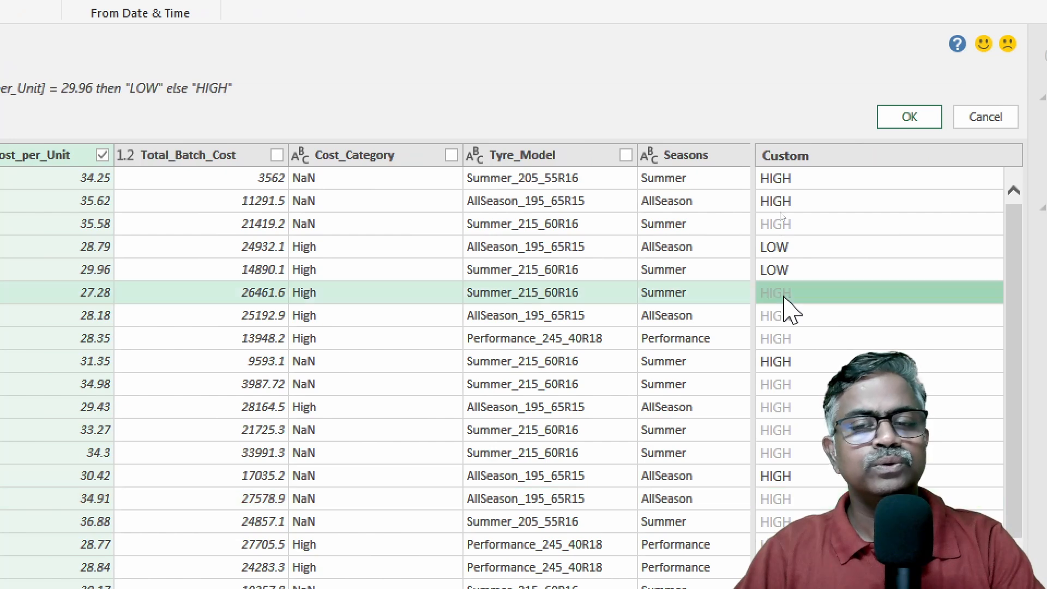
pyautogui.write('LOW')
pyautogui.press('Return')
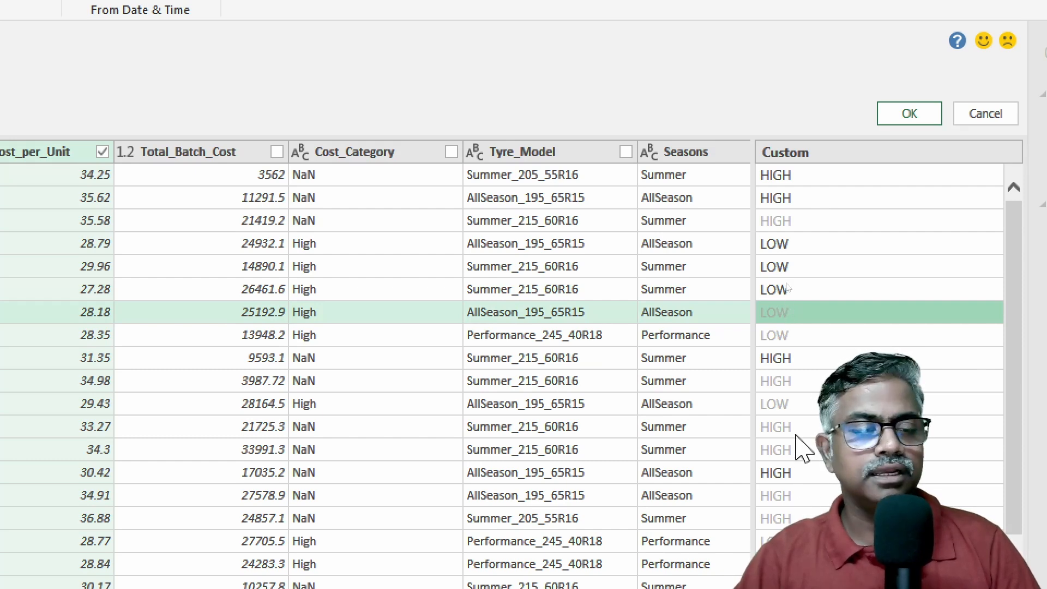
pyautogui.click(802, 405)
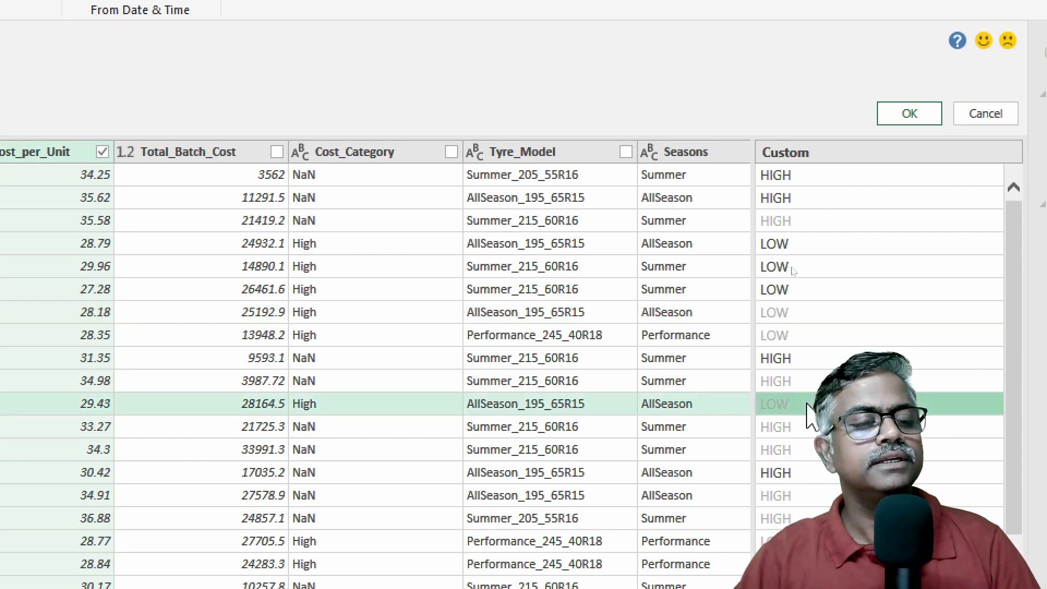